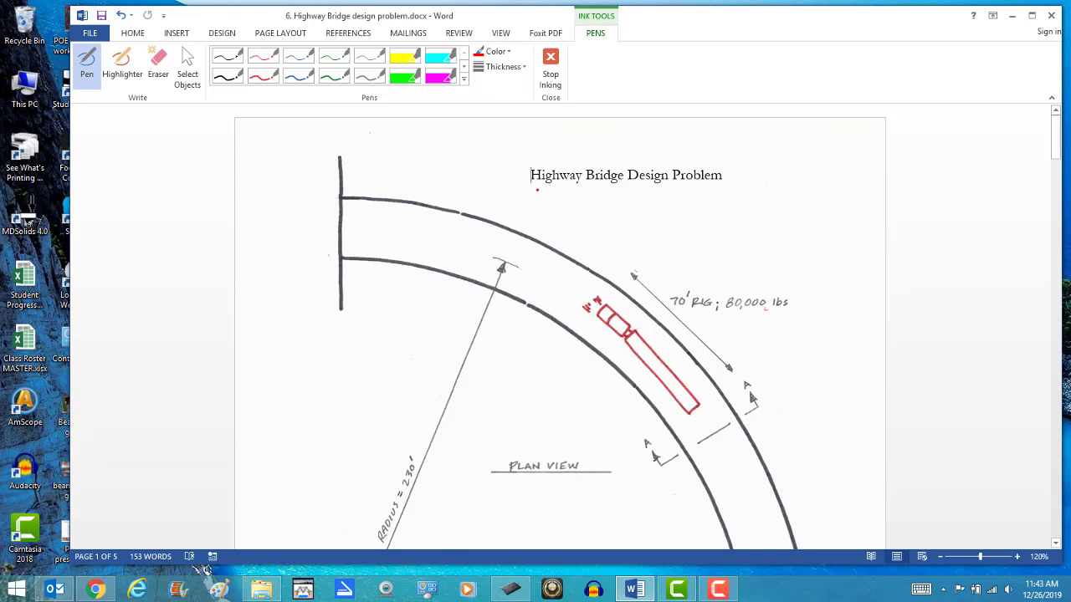
# Underline the title in red ink and zoom out to 90%
pyautogui.moveTo(538, 190); pyautogui.dragTo(701, 193)
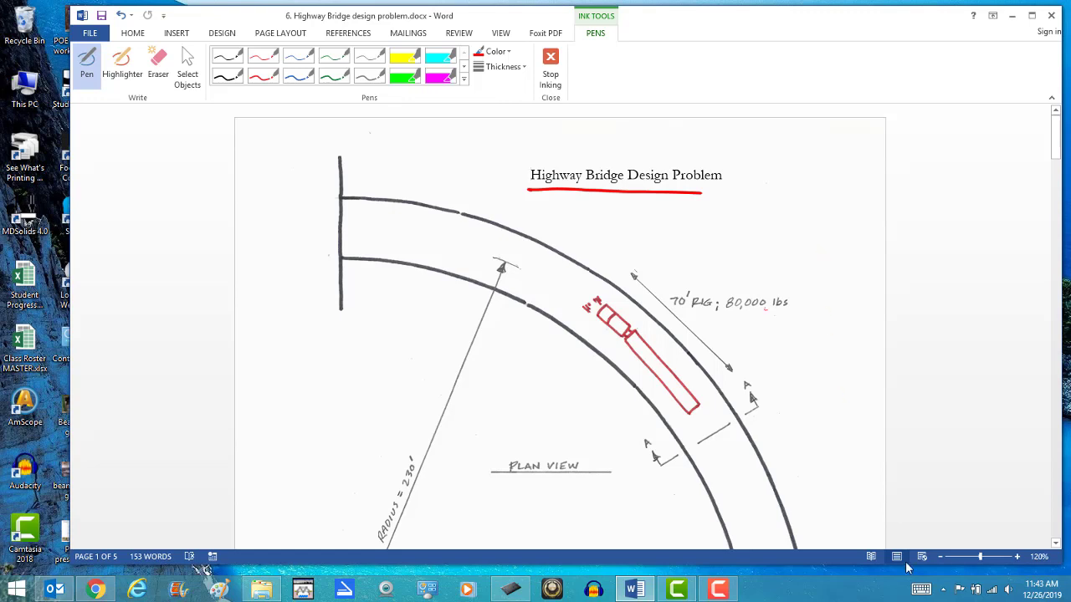
pyautogui.click(940, 557)
pyautogui.click(940, 557)
pyautogui.click(941, 559)
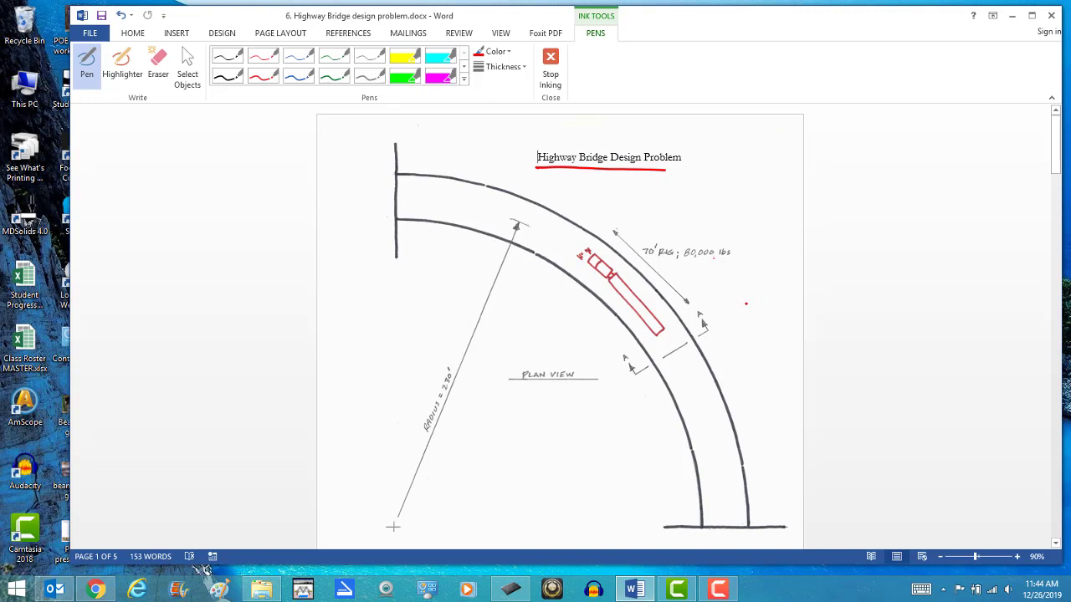
# Draw an arrow ahead of the truck, underline 80,000 lbs, and star the radius label
pyautogui.moveTo(565, 243)
pyautogui.mouseDown()
pyautogui.moveTo(543, 227)
pyautogui.moveTo(542, 236)
pyautogui.mouseUp()
pyautogui.moveTo(686, 266); pyautogui.dragTo(737, 266)
pyautogui.moveTo(420, 380)
pyautogui.mouseDown()
pyautogui.moveTo(427, 394)
pyautogui.moveTo(414, 396)
pyautogui.mouseUp()
pyautogui.moveTo(1058, 161); pyautogui.dragTo(1056, 191)
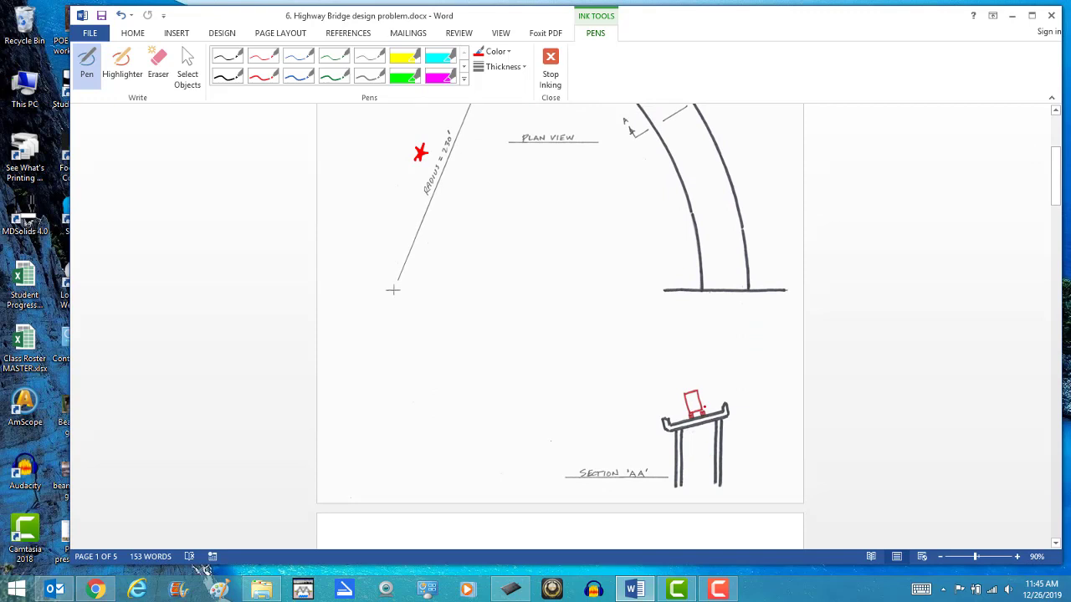
# Circle both section A markers and draw two red arrows beside Section 'AA'
pyautogui.click(1058, 169)
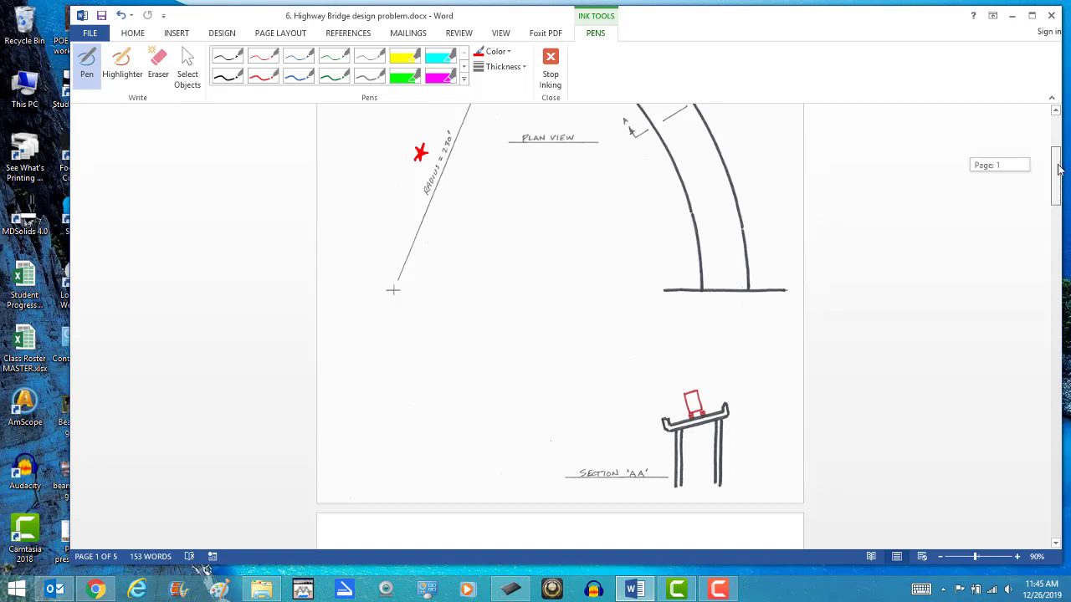
pyautogui.moveTo(1058, 169); pyautogui.dragTo(1058, 139)
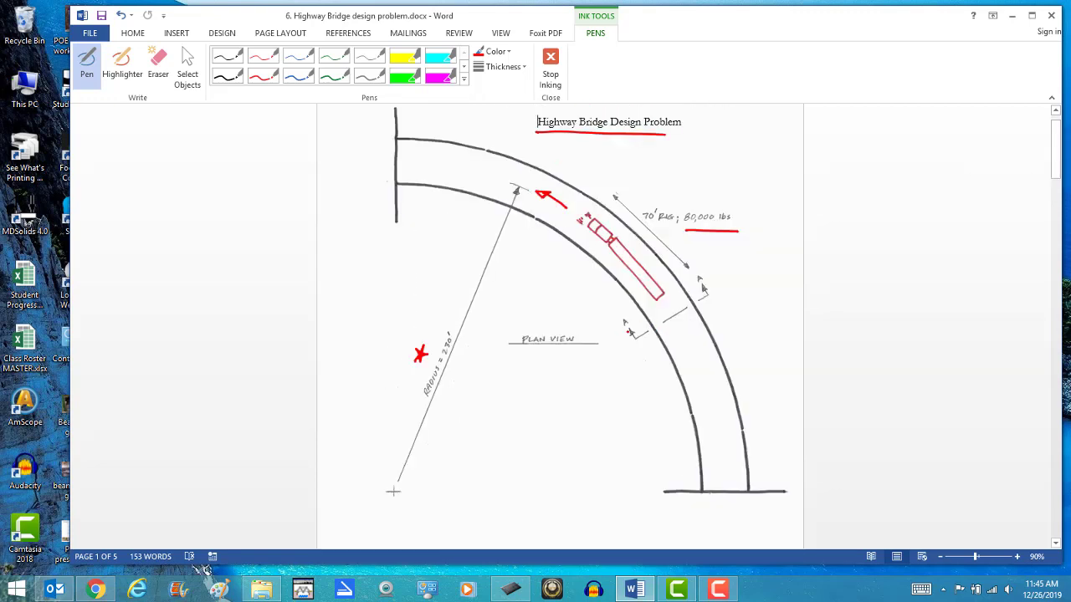
pyautogui.moveTo(636, 314)
pyautogui.mouseDown()
pyautogui.moveTo(627, 330)
pyautogui.moveTo(634, 308)
pyautogui.mouseUp()
pyautogui.moveTo(703, 288); pyautogui.dragTo(705, 283)
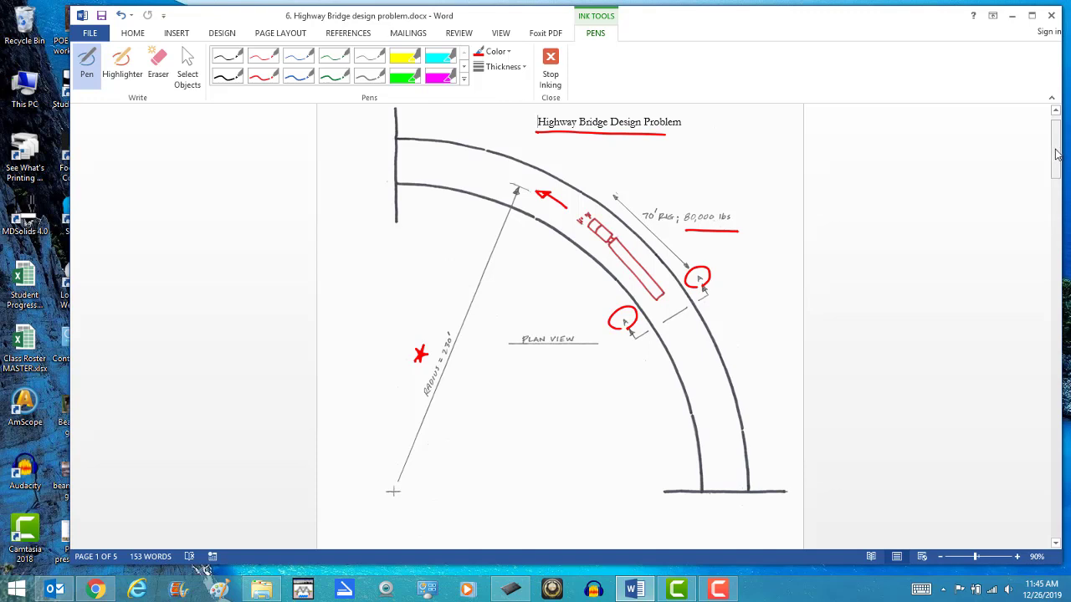
pyautogui.moveTo(1053, 154); pyautogui.dragTo(1055, 188)
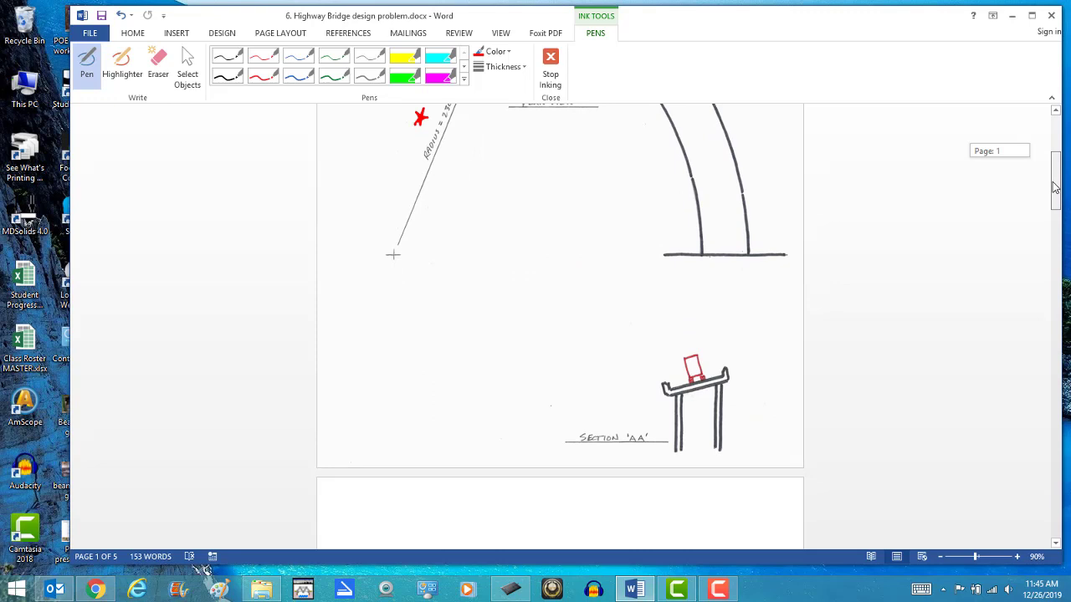
pyautogui.moveTo(1055, 188); pyautogui.dragTo(1055, 170)
pyautogui.moveTo(766, 410); pyautogui.dragTo(754, 424)
pyautogui.moveTo(735, 469); pyautogui.dragTo(749, 463)
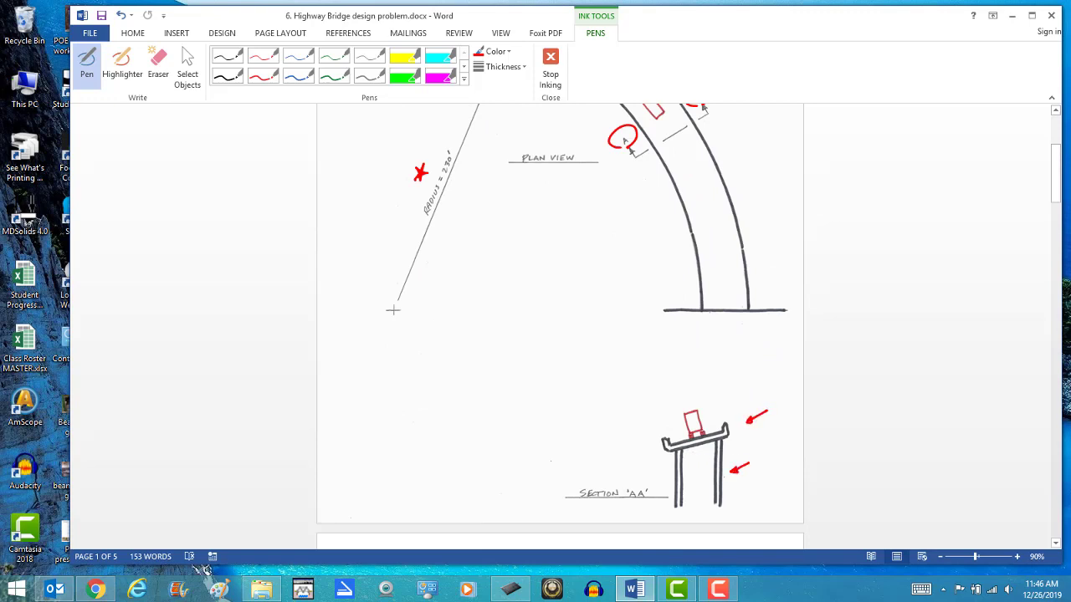
# Add small red loops at points along both curves
pyautogui.scroll(3, 683, 427)
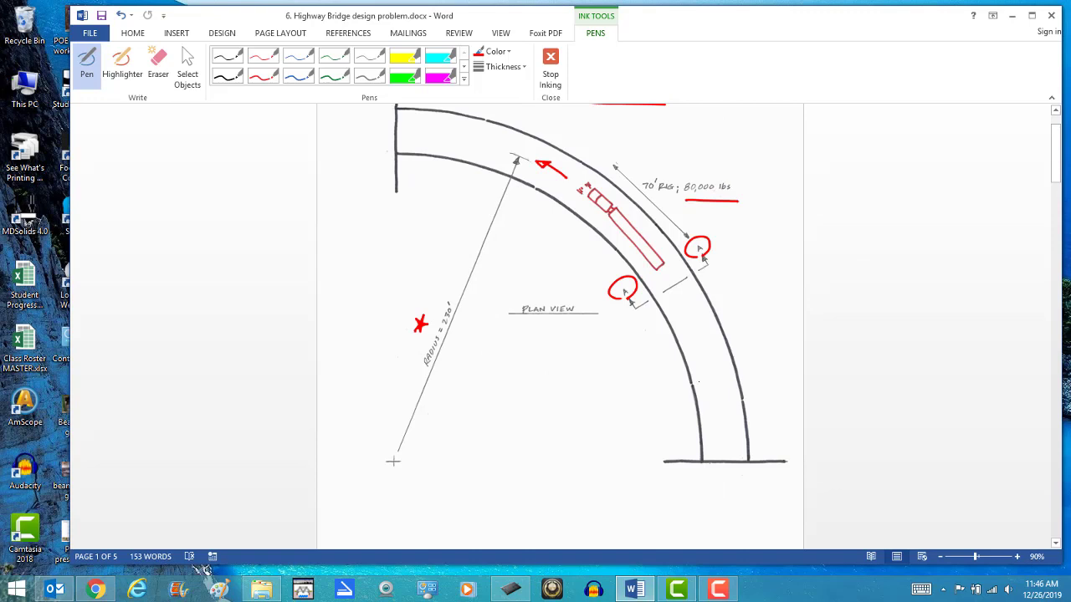
pyautogui.moveTo(698, 381)
pyautogui.mouseDown()
pyautogui.moveTo(696, 390)
pyautogui.moveTo(730, 381)
pyautogui.mouseUp()
pyautogui.moveTo(679, 322); pyautogui.dragTo(704, 316)
pyautogui.moveTo(641, 263); pyautogui.dragTo(666, 251)
pyautogui.moveTo(470, 152); pyautogui.dragTo(468, 159)
pyautogui.moveTo(477, 123); pyautogui.dragTo(477, 130)
# Trace the bottom end wall and the left wall in red
pyautogui.moveTo(661, 462)
pyautogui.mouseDown()
pyautogui.moveTo(786, 466)
pyautogui.moveTo(662, 467)
pyautogui.mouseUp()
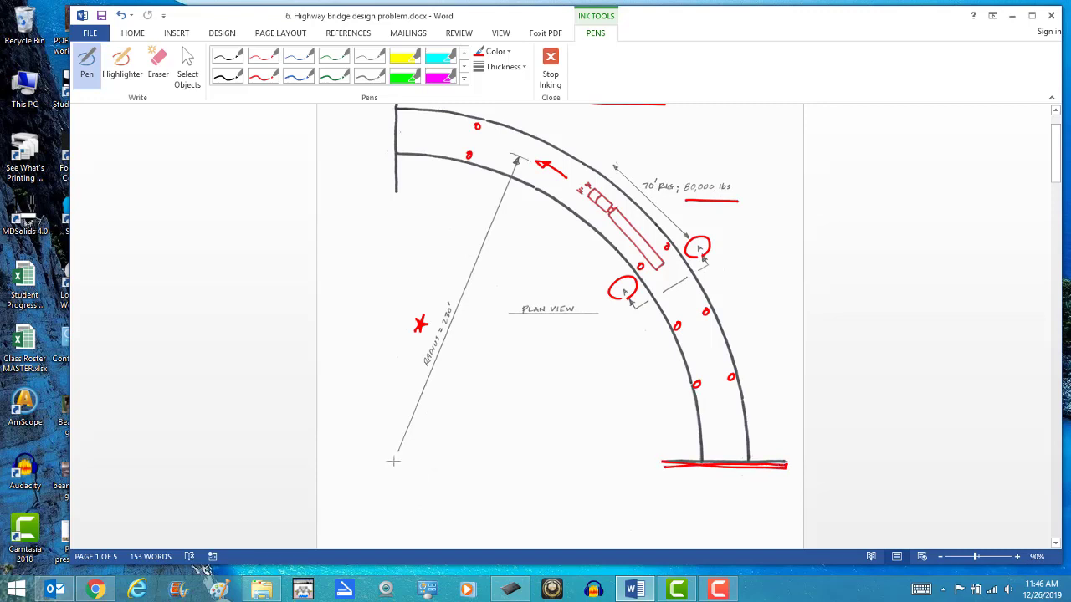
pyautogui.moveTo(396, 111); pyautogui.dragTo(392, 177)
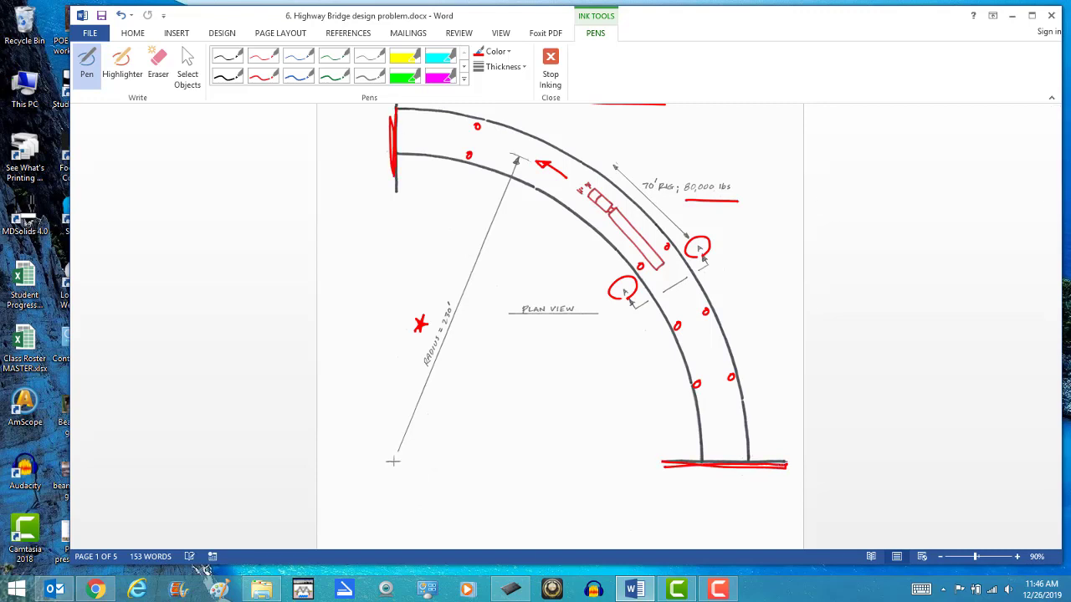
pyautogui.moveTo(1056, 151); pyautogui.dragTo(1055, 144)
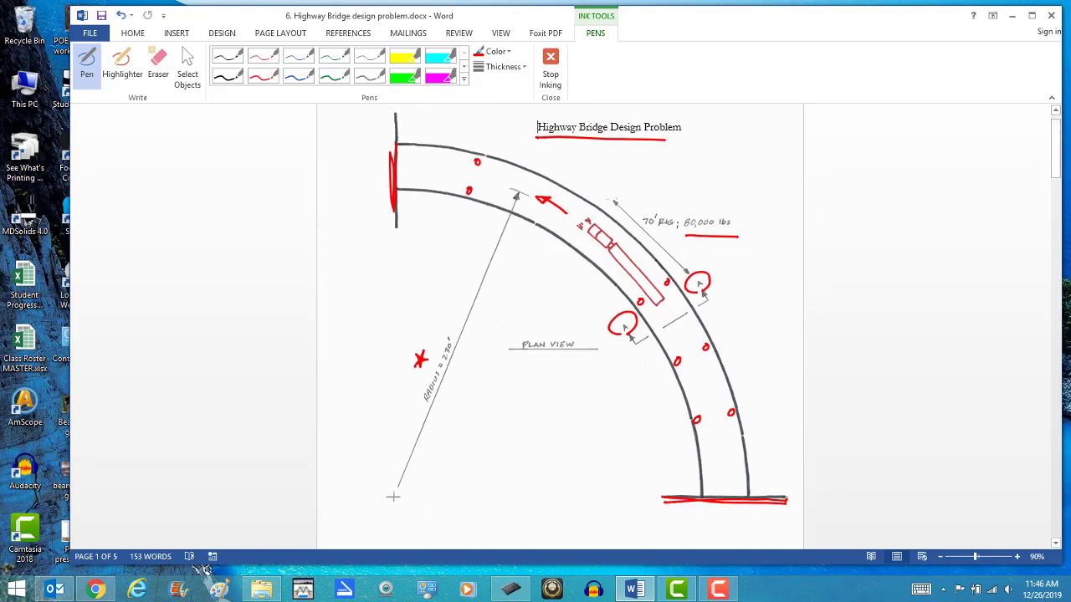
pyautogui.moveTo(393, 127); pyautogui.dragTo(393, 156)
# In Section 'AA', draw a downward weight arrow, remove the diagonal arrows, and draw a rightward arrow
pyautogui.moveTo(1056, 149); pyautogui.dragTo(1055, 180)
pyautogui.moveTo(700, 414); pyautogui.dragTo(699, 456)
pyautogui.moveTo(703, 446); pyautogui.dragTo(699, 456)
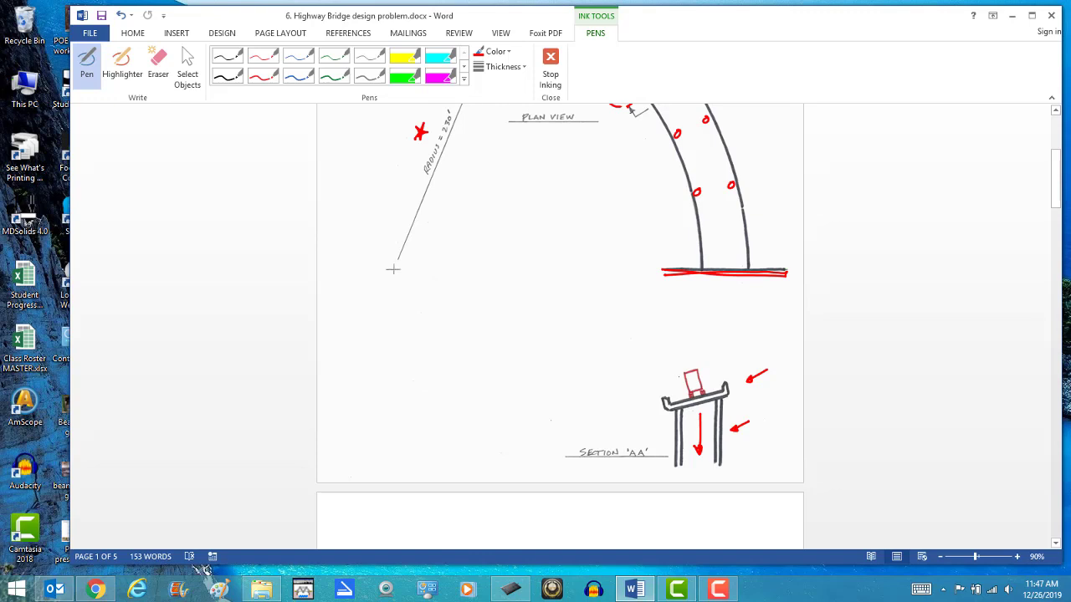
pyautogui.hotkey('ctrl', 'z')
pyautogui.hotkey('ctrl', 'z')
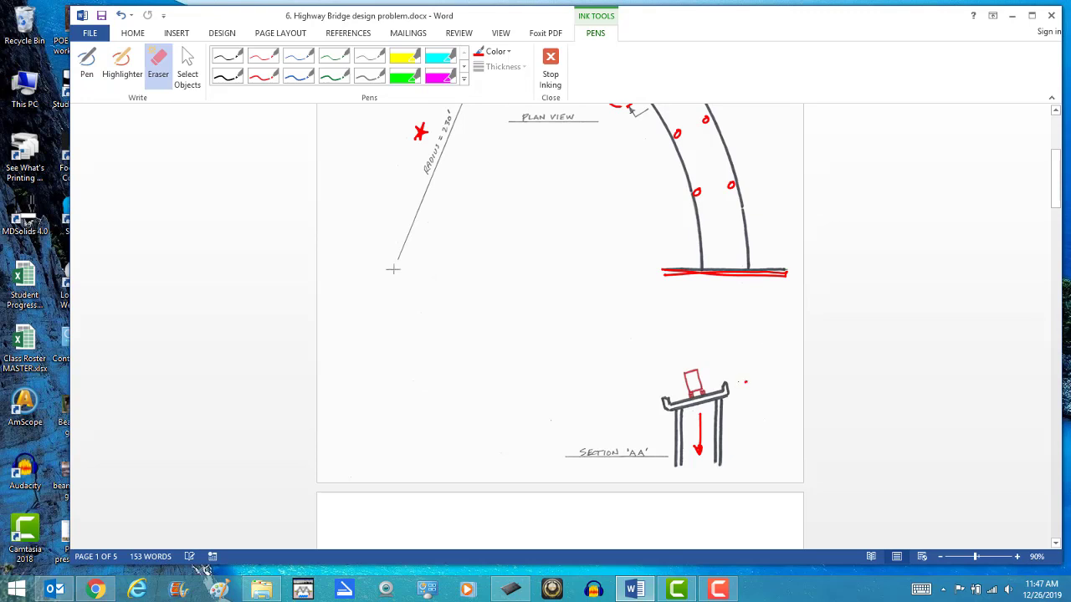
pyautogui.moveTo(737, 382); pyautogui.dragTo(775, 382)
pyautogui.moveTo(775, 382); pyautogui.dragTo(767, 387)
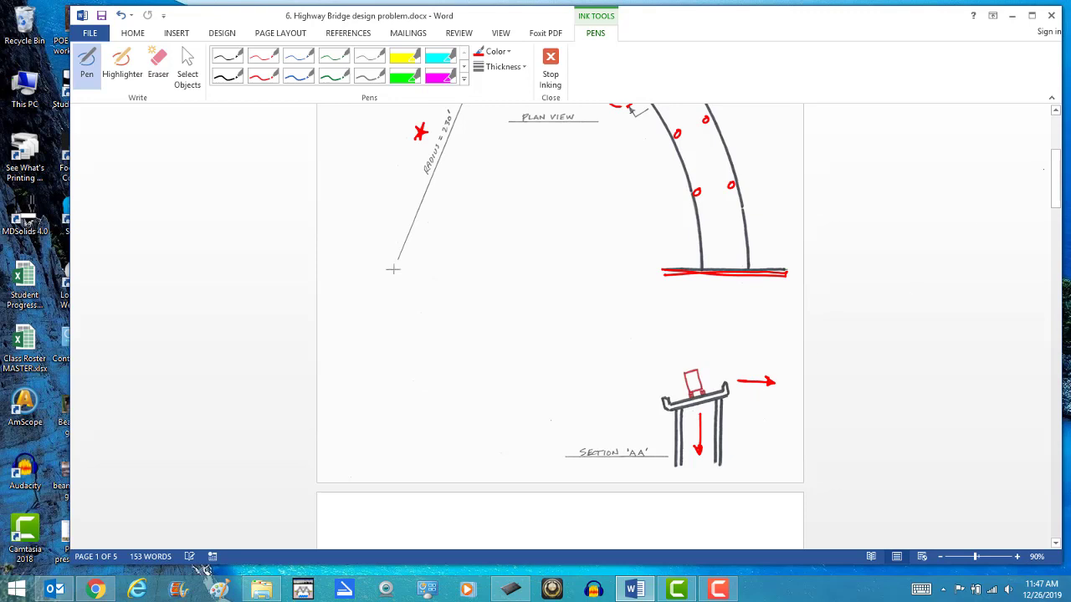
# Draw a thick outward force arrow from the truck labelled Fc
pyautogui.moveTo(1055, 179); pyautogui.dragTo(1056, 145)
pyautogui.moveTo(646, 251)
pyautogui.mouseDown()
pyautogui.moveTo(721, 193)
pyautogui.moveTo(708, 199)
pyautogui.mouseUp()
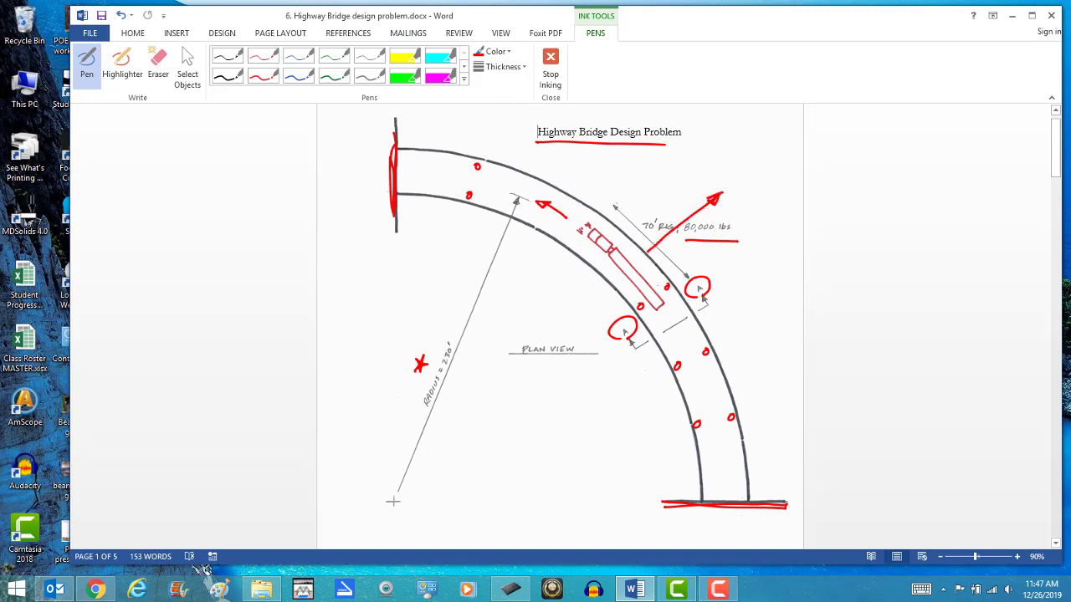
pyautogui.moveTo(545, 206)
pyautogui.mouseDown()
pyautogui.moveTo(567, 219)
pyautogui.moveTo(534, 207)
pyautogui.mouseUp()
pyautogui.moveTo(751, 171)
pyautogui.mouseDown()
pyautogui.moveTo(731, 191)
pyautogui.moveTo(744, 179)
pyautogui.moveTo(752, 193)
pyautogui.mouseUp()
# Check off the handwritten Centripetal and Centrifugal terms
pyautogui.scroll(1, 560, 326)
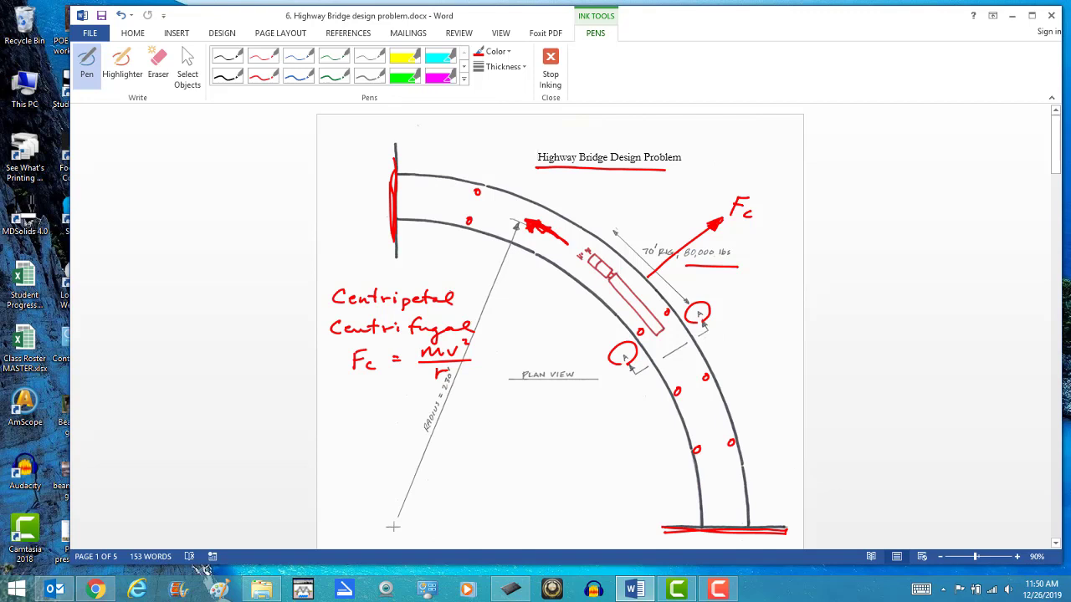
pyautogui.moveTo(467, 295); pyautogui.dragTo(497, 280)
pyautogui.moveTo(484, 322); pyautogui.dragTo(507, 315)
# Replace the heavy arrowhead with a new arrow through the truck and circle Fc = mv²/r
pyautogui.hotkey('ctrl', 'z')
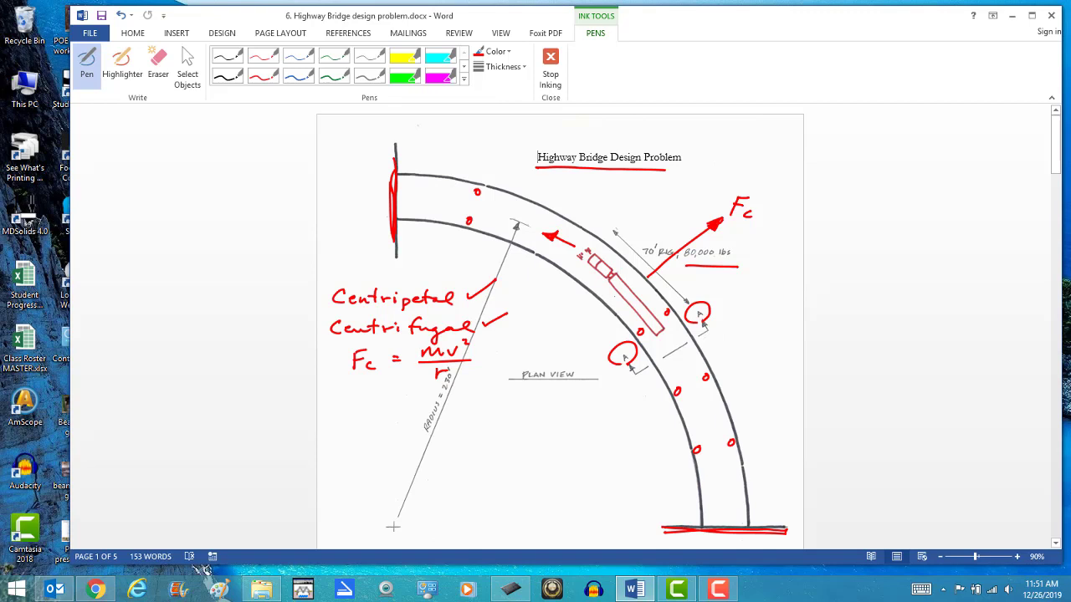
pyautogui.moveTo(621, 294)
pyautogui.mouseDown()
pyautogui.moveTo(577, 321)
pyautogui.moveTo(586, 325)
pyautogui.mouseUp()
pyautogui.moveTo(349, 389)
pyautogui.mouseDown()
pyautogui.moveTo(492, 388)
pyautogui.moveTo(470, 339)
pyautogui.moveTo(367, 333)
pyautogui.moveTo(345, 376)
pyautogui.mouseUp()
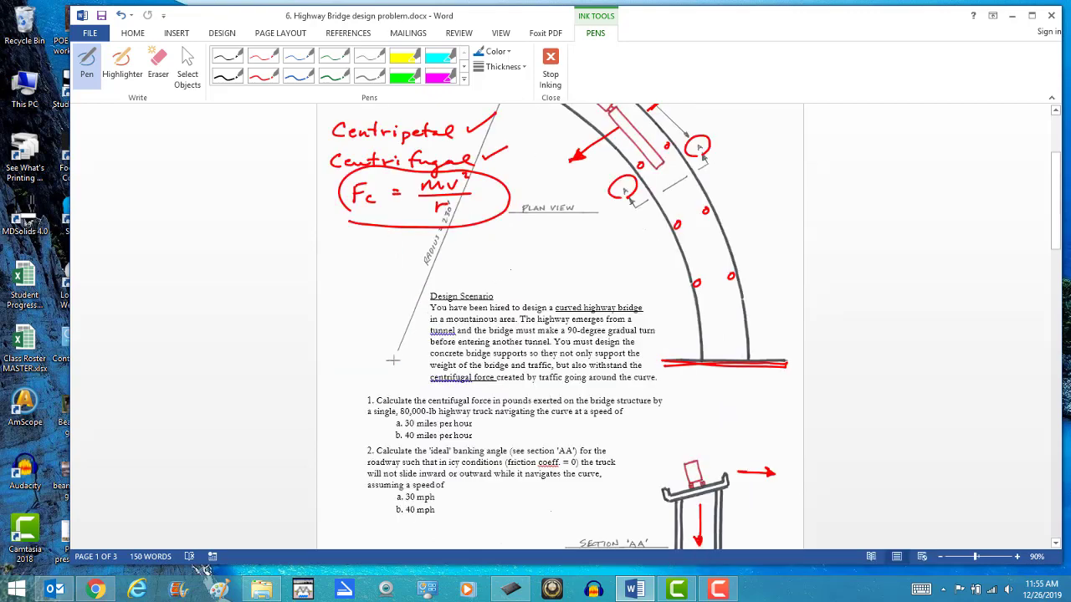
# Point blue arrows at Design Scenario, the curved bridge and curve loops; underline supports; circle weight
pyautogui.moveTo(512, 270)
pyautogui.mouseDown()
pyautogui.moveTo(495, 285)
pyautogui.moveTo(503, 286)
pyautogui.mouseUp()
pyautogui.moveTo(621, 282)
pyautogui.mouseDown()
pyautogui.moveTo(608, 294)
pyautogui.moveTo(616, 294)
pyautogui.mouseUp()
pyautogui.moveTo(499, 359); pyautogui.dragTo(519, 360)
pyautogui.moveTo(660, 298); pyautogui.dragTo(731, 293)
pyautogui.moveTo(433, 373)
pyautogui.mouseDown()
pyautogui.moveTo(463, 360)
pyautogui.moveTo(428, 360)
pyautogui.moveTo(487, 385)
pyautogui.mouseUp()
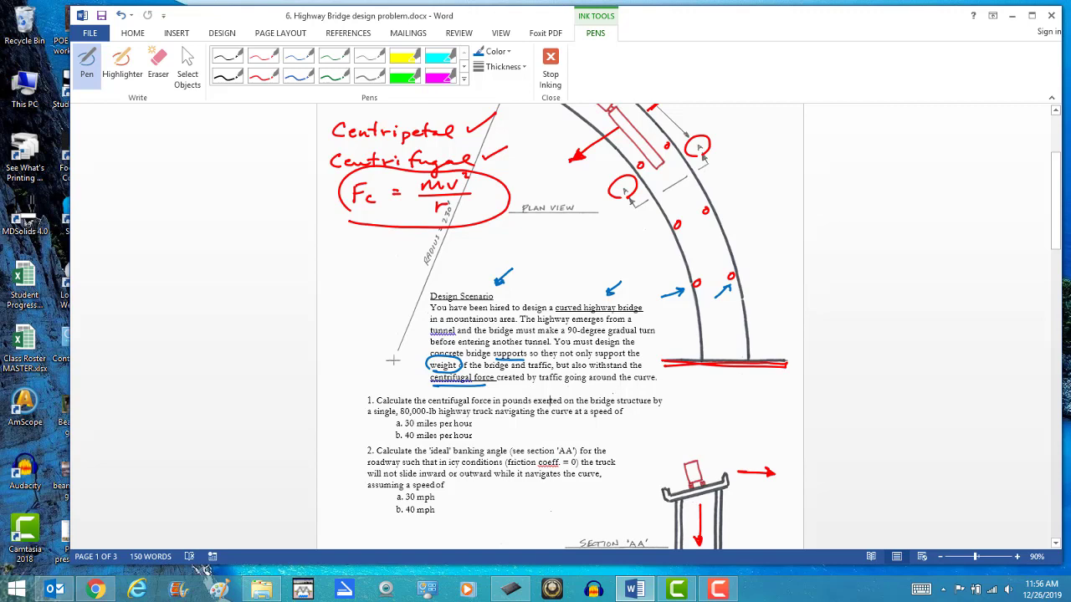
# Circle question numbers 1 and 2 and check off 30 and 40 miles per hour
pyautogui.moveTo(377, 405)
pyautogui.mouseDown()
pyautogui.moveTo(362, 393)
pyautogui.moveTo(364, 405)
pyautogui.mouseUp()
pyautogui.moveTo(376, 445); pyautogui.dragTo(370, 442)
pyautogui.moveTo(363, 391); pyautogui.dragTo(375, 401)
pyautogui.moveTo(483, 423)
pyautogui.mouseDown()
pyautogui.moveTo(495, 418)
pyautogui.moveTo(495, 430)
pyautogui.mouseUp()
# Draw a blue arrow toward the truck, underline friction coeff. = 0, and mark both deck ends
pyautogui.moveTo(1056, 201); pyautogui.dragTo(1056, 209)
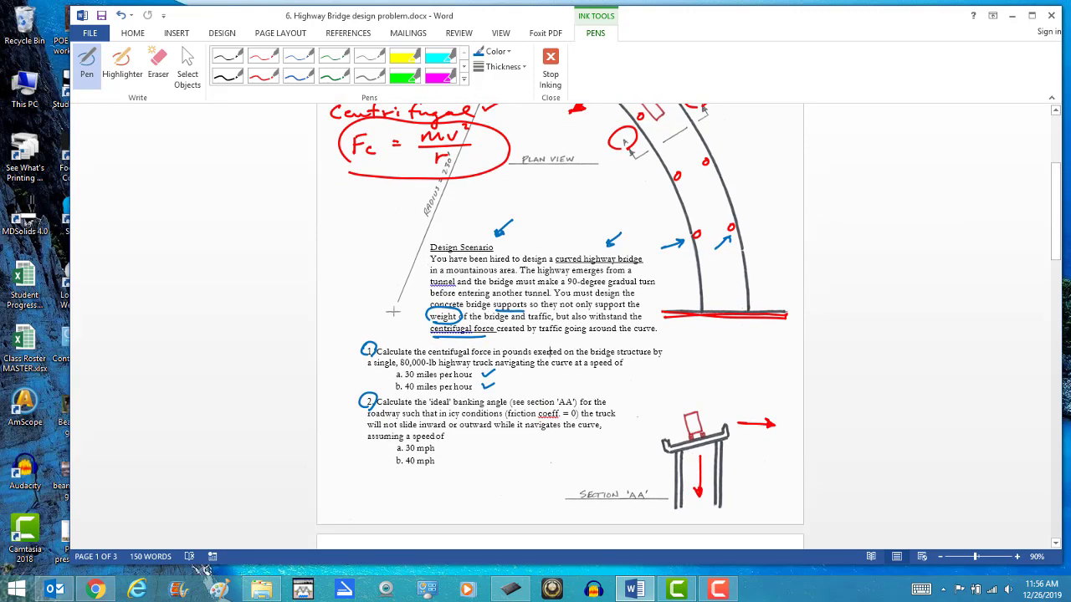
pyautogui.moveTo(631, 414); pyautogui.dragTo(661, 430)
pyautogui.moveTo(515, 419); pyautogui.dragTo(579, 420)
pyautogui.moveTo(669, 440); pyautogui.dragTo(682, 434)
pyautogui.moveTo(706, 428); pyautogui.dragTo(731, 421)
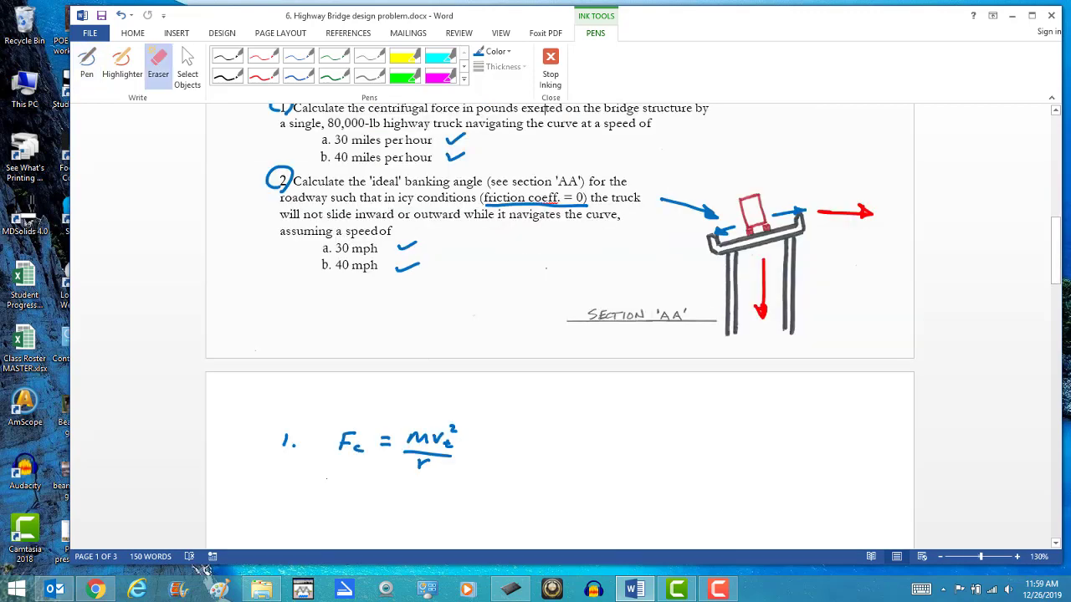
# Point blue arrows at Fc, the mass, the squared exponent and r in the equation
pyautogui.moveTo(316, 493)
pyautogui.mouseDown()
pyautogui.moveTo(339, 470)
pyautogui.moveTo(338, 481)
pyautogui.mouseUp()
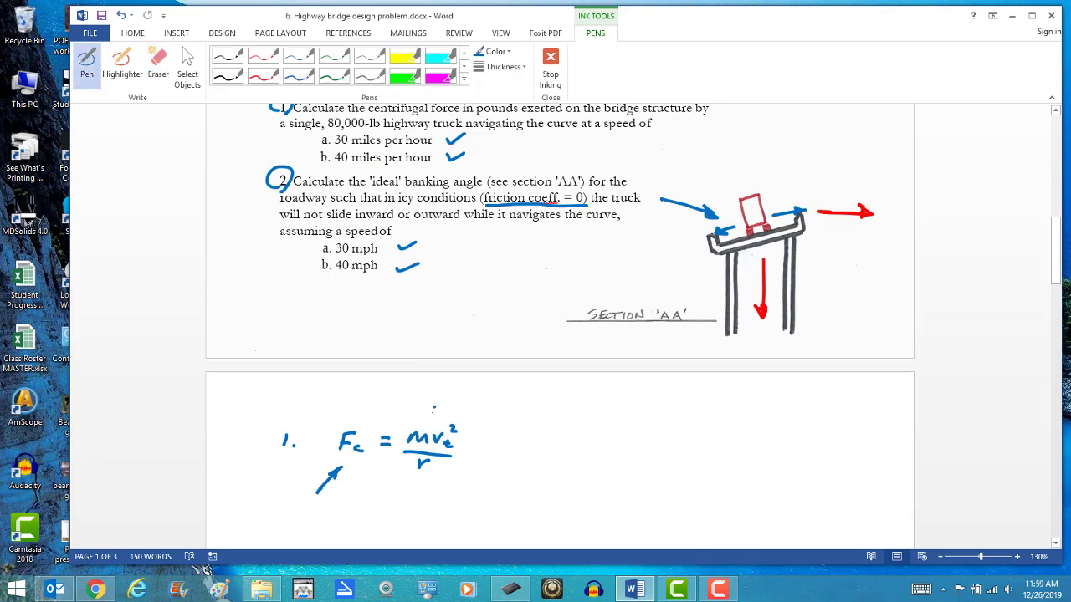
pyautogui.moveTo(434, 407); pyautogui.dragTo(425, 421)
pyautogui.moveTo(478, 406); pyautogui.dragTo(475, 420)
pyautogui.moveTo(412, 480)
pyautogui.mouseDown()
pyautogui.moveTo(398, 495)
pyautogui.moveTo(415, 479)
pyautogui.moveTo(412, 489)
pyautogui.mouseUp()
# Write F = ma and m = F/a = beside the equation
pyautogui.moveTo(581, 436)
pyautogui.mouseDown()
pyautogui.moveTo(572, 453)
pyautogui.moveTo(592, 434)
pyautogui.mouseUp()
pyautogui.moveTo(573, 445); pyautogui.dragTo(665, 451)
pyautogui.moveTo(593, 471)
pyautogui.mouseDown()
pyautogui.moveTo(597, 481)
pyautogui.moveTo(633, 476)
pyautogui.mouseUp()
pyautogui.moveTo(653, 464)
pyautogui.mouseDown()
pyautogui.moveTo(649, 476)
pyautogui.moveTo(666, 463)
pyautogui.mouseUp()
pyautogui.moveTo(650, 471)
pyautogui.mouseDown()
pyautogui.moveTo(663, 470)
pyautogui.moveTo(664, 500)
pyautogui.moveTo(691, 475)
pyautogui.mouseUp()
pyautogui.moveTo(683, 481)
pyautogui.mouseDown()
pyautogui.moveTo(722, 460)
pyautogui.moveTo(738, 461)
pyautogui.moveTo(739, 480)
pyautogui.mouseUp()
# Complete the mass as 80,000 lbs / 32 ft/s² and start the m = answer line
pyautogui.moveTo(761, 460); pyautogui.dragTo(772, 461)
pyautogui.moveTo(786, 460); pyautogui.dragTo(824, 474)
pyautogui.moveTo(836, 465); pyautogui.dragTo(828, 474)
pyautogui.moveTo(717, 482); pyautogui.dragTo(801, 478)
pyautogui.moveTo(727, 489)
pyautogui.mouseDown()
pyautogui.moveTo(727, 500)
pyautogui.moveTo(769, 504)
pyautogui.moveTo(780, 494)
pyautogui.mouseUp()
pyautogui.moveTo(784, 488); pyautogui.dragTo(786, 502)
pyautogui.moveTo(778, 494)
pyautogui.mouseDown()
pyautogui.moveTo(790, 493)
pyautogui.moveTo(789, 506)
pyautogui.mouseUp()
pyautogui.moveTo(805, 493)
pyautogui.mouseDown()
pyautogui.moveTo(798, 505)
pyautogui.moveTo(839, 478)
pyautogui.mouseUp()
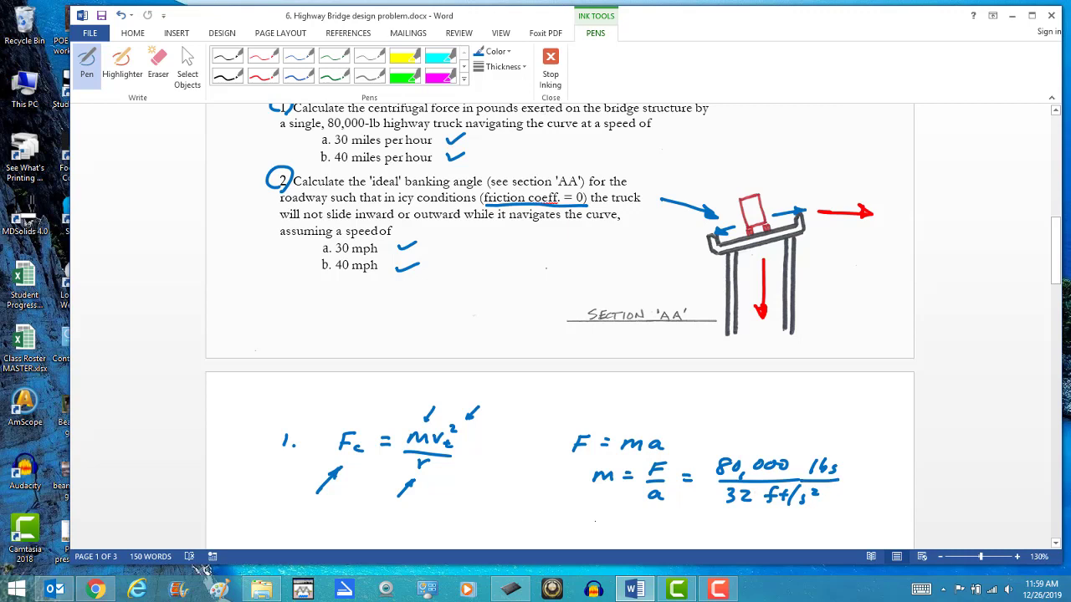
pyautogui.moveTo(594, 528); pyautogui.dragTo(617, 528)
pyautogui.moveTo(631, 519)
pyautogui.mouseDown()
pyautogui.moveTo(736, 530)
pyautogui.moveTo(770, 521)
pyautogui.mouseUp()
pyautogui.moveTo(783, 522)
pyautogui.mouseDown()
pyautogui.moveTo(774, 537)
pyautogui.moveTo(790, 528)
pyautogui.mouseUp()
# Write (30 mi/hr)(1 hr/3600 s) and cancel the hr units
pyautogui.scroll(-2, 794, 527)
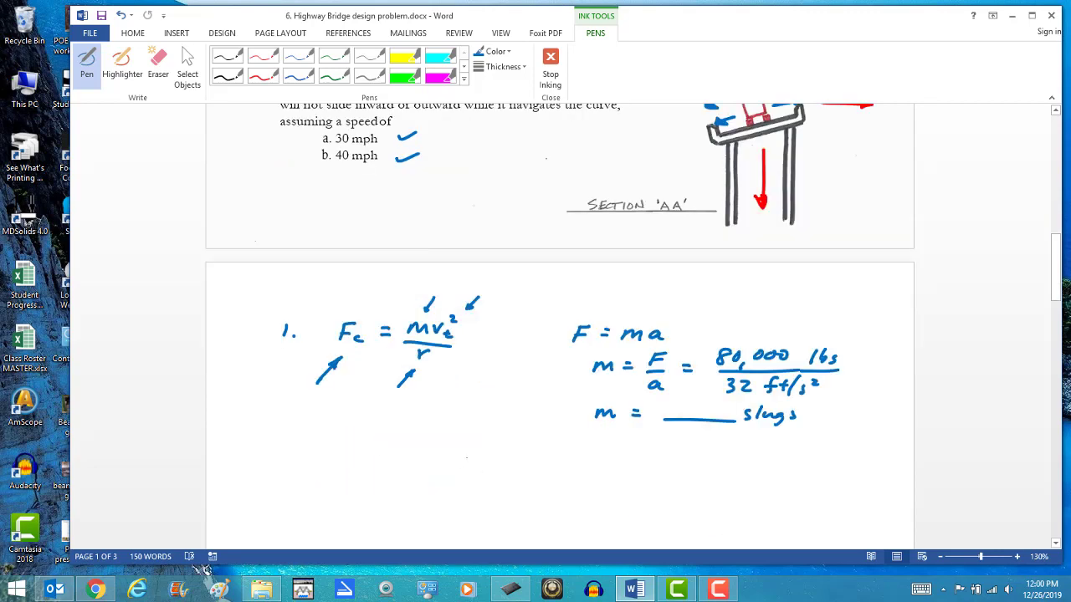
pyautogui.moveTo(453, 457)
pyautogui.mouseDown()
pyautogui.moveTo(453, 469)
pyautogui.moveTo(467, 460)
pyautogui.moveTo(507, 467)
pyautogui.mouseUp()
pyautogui.moveTo(510, 462)
pyautogui.mouseDown()
pyautogui.moveTo(502, 477)
pyautogui.moveTo(518, 477)
pyautogui.mouseUp()
pyautogui.moveTo(487, 482); pyautogui.dragTo(493, 493)
pyautogui.moveTo(497, 492); pyautogui.dragTo(503, 486)
pyautogui.moveTo(518, 440); pyautogui.dragTo(514, 494)
pyautogui.moveTo(451, 448); pyautogui.dragTo(454, 495)
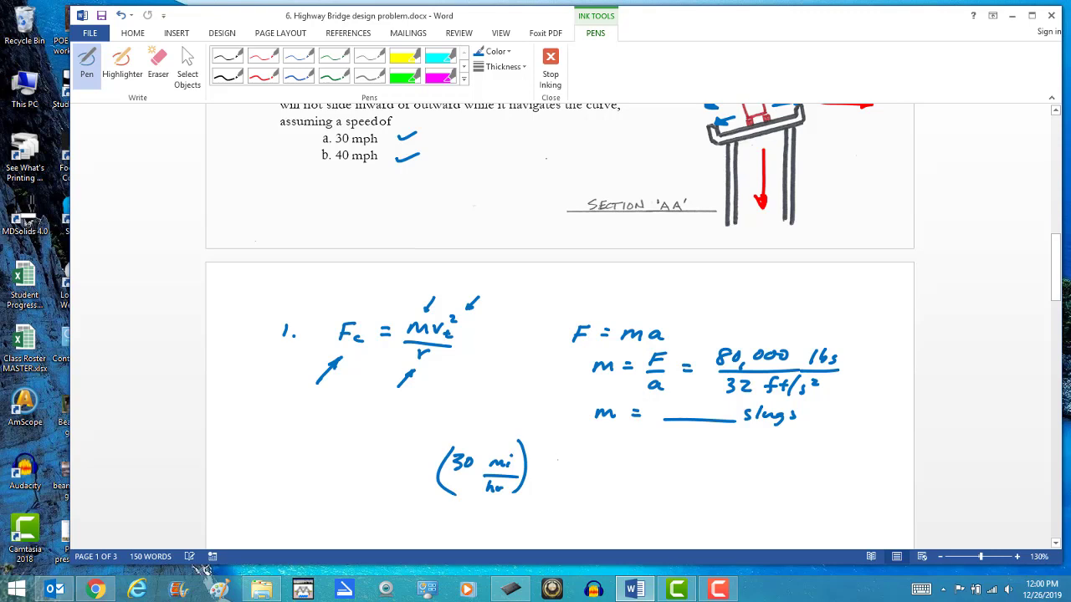
pyautogui.moveTo(554, 455)
pyautogui.mouseDown()
pyautogui.moveTo(552, 468)
pyautogui.moveTo(588, 459)
pyautogui.mouseUp()
pyautogui.moveTo(547, 476)
pyautogui.mouseDown()
pyautogui.moveTo(584, 471)
pyautogui.moveTo(551, 493)
pyautogui.mouseUp()
pyautogui.moveTo(566, 482)
pyautogui.mouseDown()
pyautogui.moveTo(559, 492)
pyautogui.moveTo(596, 490)
pyautogui.mouseUp()
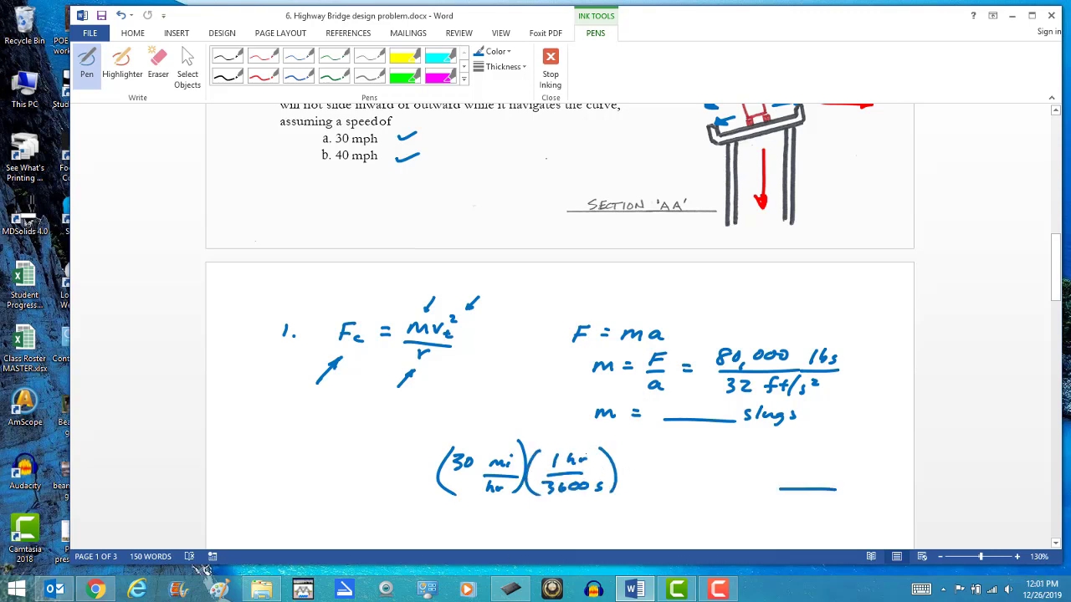
pyautogui.moveTo(564, 469); pyautogui.dragTo(591, 450)
pyautogui.moveTo(484, 498); pyautogui.dragTo(511, 479)
# Add the (5280 ft/1 mi) factor, cross out mi units, and finish with = ___ ft/s
pyautogui.moveTo(630, 450)
pyautogui.mouseDown()
pyautogui.moveTo(620, 495)
pyautogui.moveTo(680, 489)
pyautogui.moveTo(699, 469)
pyautogui.mouseUp()
pyautogui.moveTo(640, 452)
pyautogui.mouseDown()
pyautogui.moveTo(641, 466)
pyautogui.moveTo(681, 462)
pyautogui.mouseUp()
pyautogui.moveTo(708, 447)
pyautogui.mouseDown()
pyautogui.moveTo(702, 463)
pyautogui.moveTo(729, 468)
pyautogui.moveTo(713, 489)
pyautogui.moveTo(717, 451)
pyautogui.mouseUp()
pyautogui.moveTo(742, 465); pyautogui.dragTo(751, 465)
pyautogui.moveTo(742, 471); pyautogui.dragTo(752, 471)
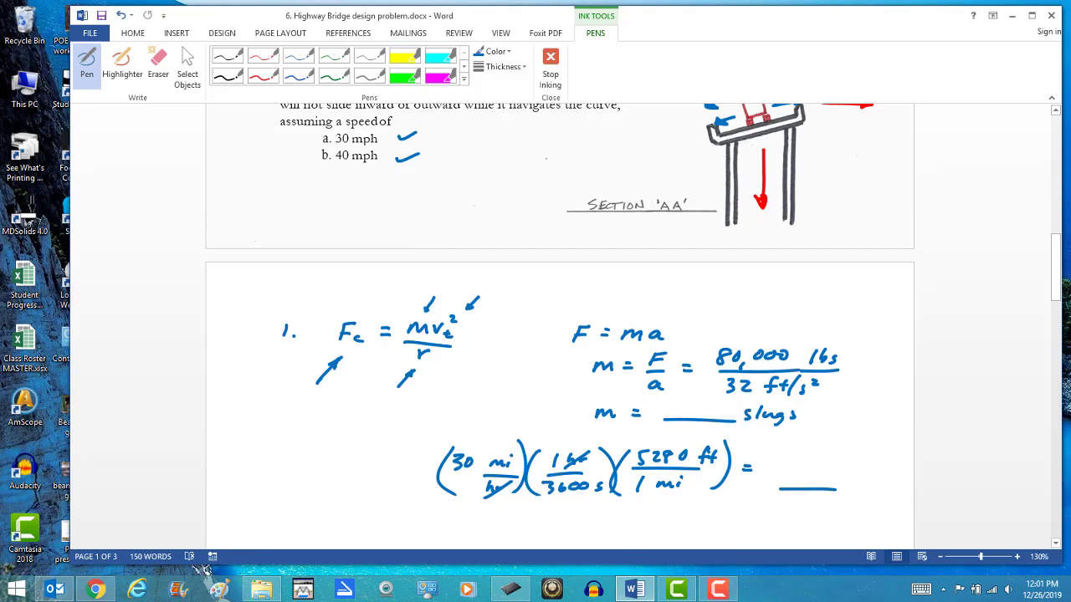
pyautogui.moveTo(686, 475); pyautogui.dragTo(653, 498)
pyautogui.moveTo(519, 451); pyautogui.dragTo(490, 469)
pyautogui.moveTo(732, 438)
pyautogui.mouseDown()
pyautogui.moveTo(719, 468)
pyautogui.moveTo(704, 445)
pyautogui.mouseUp()
pyautogui.moveTo(604, 472); pyautogui.dragTo(599, 476)
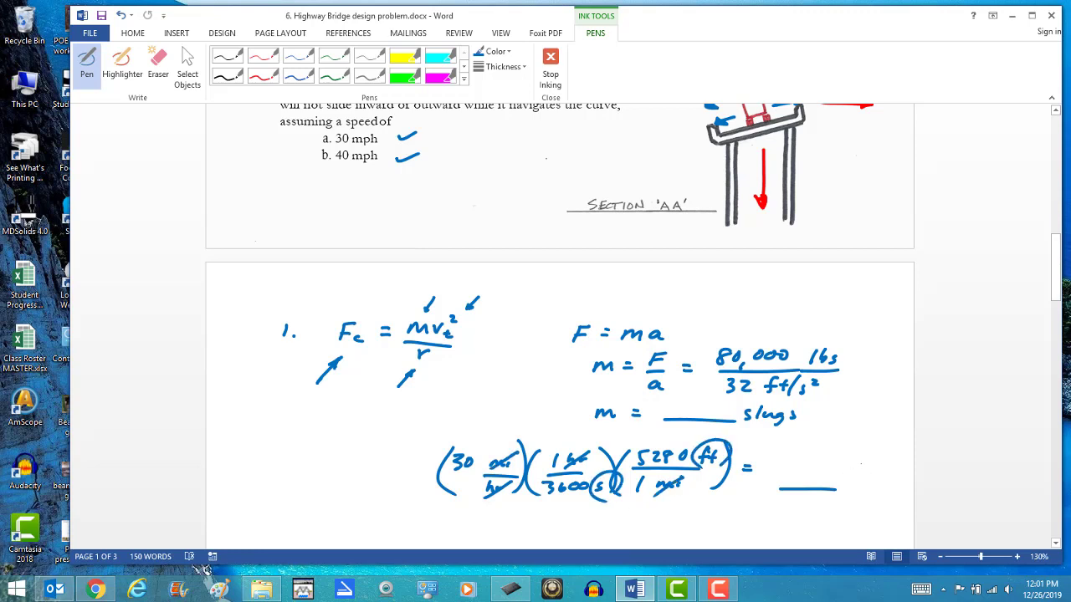
pyautogui.moveTo(869, 454)
pyautogui.mouseDown()
pyautogui.moveTo(858, 474)
pyautogui.moveTo(867, 461)
pyautogui.mouseUp()
pyautogui.moveTo(874, 457); pyautogui.dragTo(877, 484)
pyautogui.moveTo(892, 474); pyautogui.dragTo(888, 485)
# Write the matching (40 mi/hr) conversion line ending in = ___ ft/s
pyautogui.scroll(-3, 851, 520)
pyautogui.moveTo(457, 416)
pyautogui.mouseDown()
pyautogui.moveTo(457, 435)
pyautogui.moveTo(471, 420)
pyautogui.mouseUp()
pyautogui.moveTo(494, 419); pyautogui.dragTo(512, 430)
pyautogui.moveTo(487, 433); pyautogui.dragTo(518, 432)
pyautogui.moveTo(497, 439)
pyautogui.mouseDown()
pyautogui.moveTo(502, 451)
pyautogui.moveTo(517, 443)
pyautogui.mouseUp()
pyautogui.moveTo(525, 402); pyautogui.dragTo(527, 453)
pyautogui.moveTo(445, 407); pyautogui.dragTo(441, 416)
pyautogui.moveTo(744, 419); pyautogui.dragTo(755, 419)
pyautogui.moveTo(745, 425)
pyautogui.mouseDown()
pyautogui.moveTo(838, 428)
pyautogui.moveTo(873, 413)
pyautogui.mouseUp()
pyautogui.moveTo(879, 403); pyautogui.dragTo(887, 409)
pyautogui.moveTo(891, 403)
pyautogui.mouseDown()
pyautogui.moveTo(882, 423)
pyautogui.moveTo(894, 427)
pyautogui.mouseUp()
pyautogui.moveTo(439, 420); pyautogui.dragTo(458, 457)
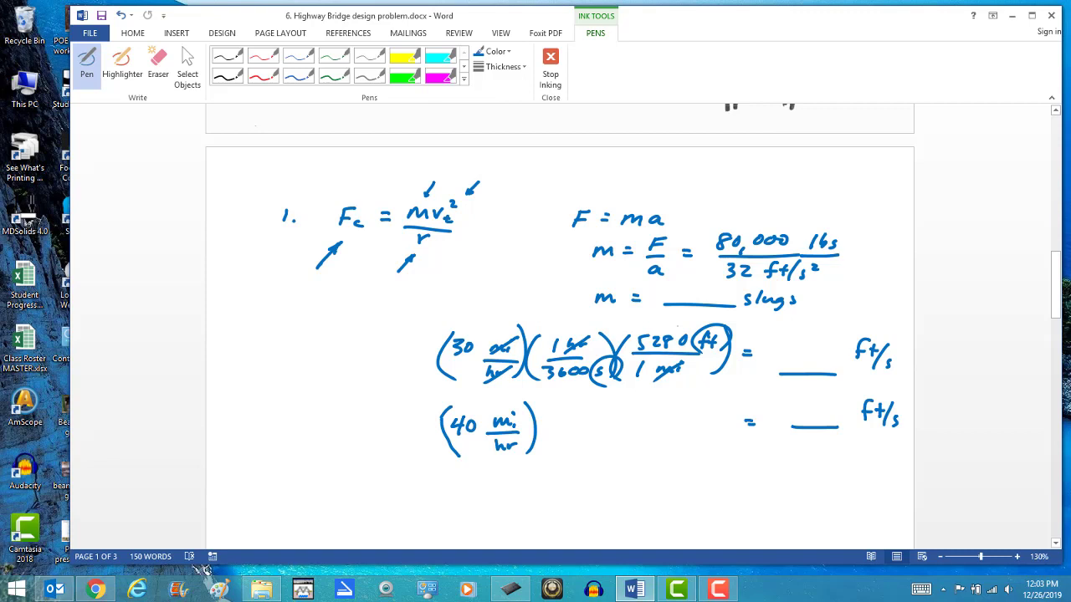
# Draw blue ovals around the slugs blank and the 30 and 40 mph ft/s blanks
pyautogui.moveTo(725, 287)
pyautogui.mouseDown()
pyautogui.moveTo(709, 311)
pyautogui.moveTo(717, 276)
pyautogui.mouseUp()
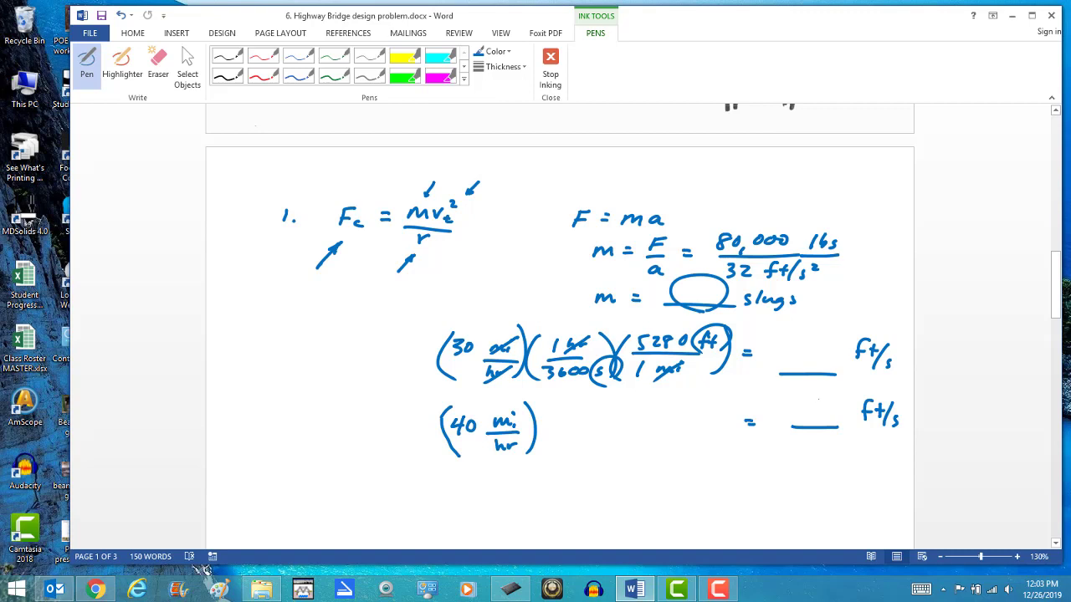
pyautogui.moveTo(835, 358)
pyautogui.mouseDown()
pyautogui.moveTo(813, 381)
pyautogui.moveTo(831, 347)
pyautogui.mouseUp()
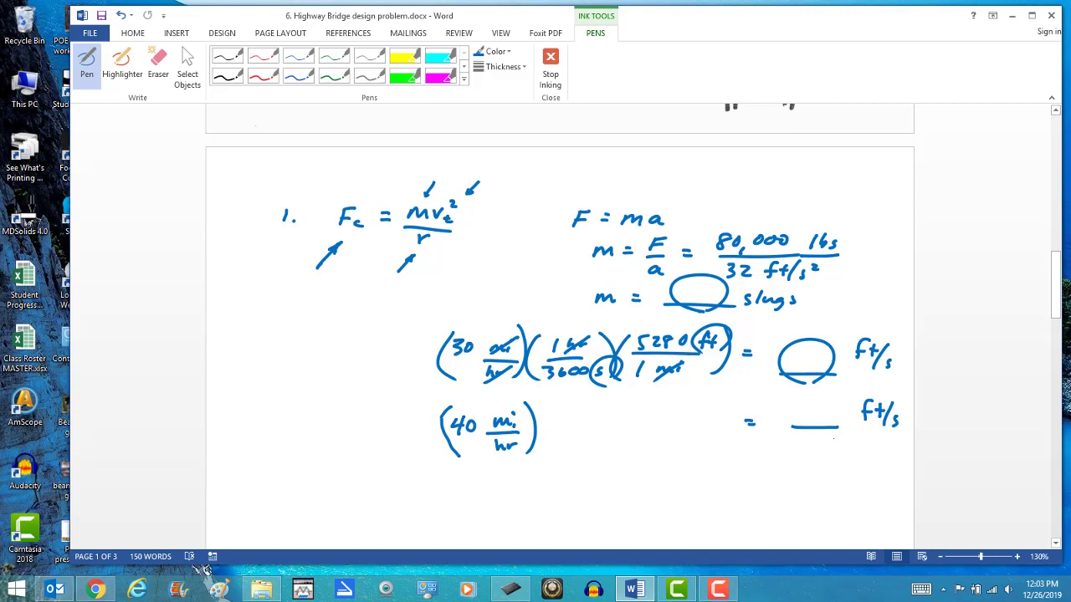
pyautogui.moveTo(814, 439)
pyautogui.mouseDown()
pyautogui.moveTo(844, 408)
pyautogui.moveTo(812, 448)
pyautogui.mouseUp()
pyautogui.moveTo(1056, 284); pyautogui.dragTo(1056, 282)
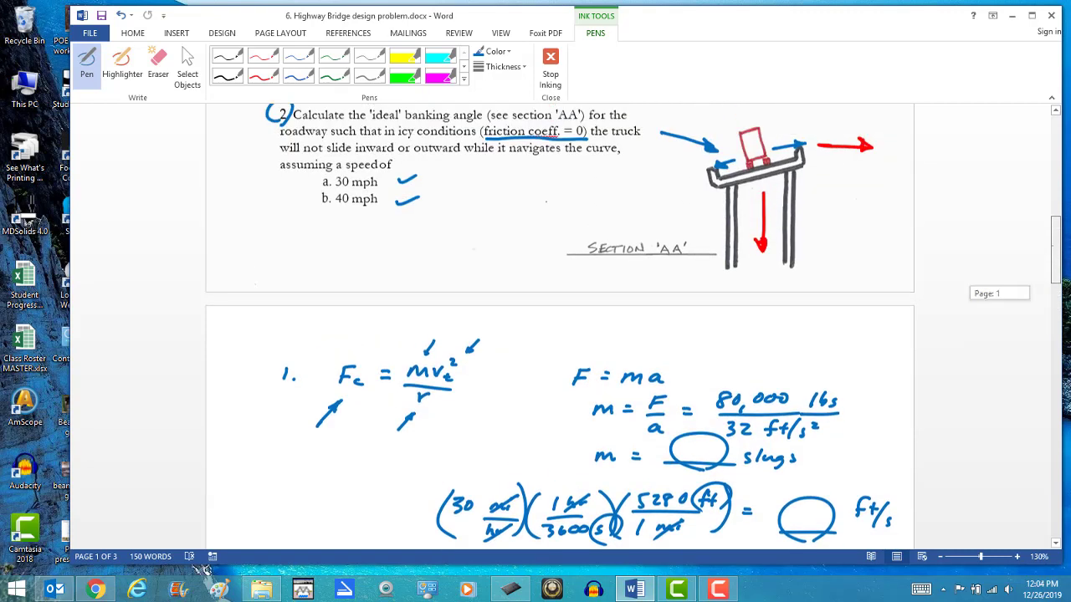
# Mark the truck mass and tangential speed terms with green arrows
pyautogui.scroll(10, 316, 184)
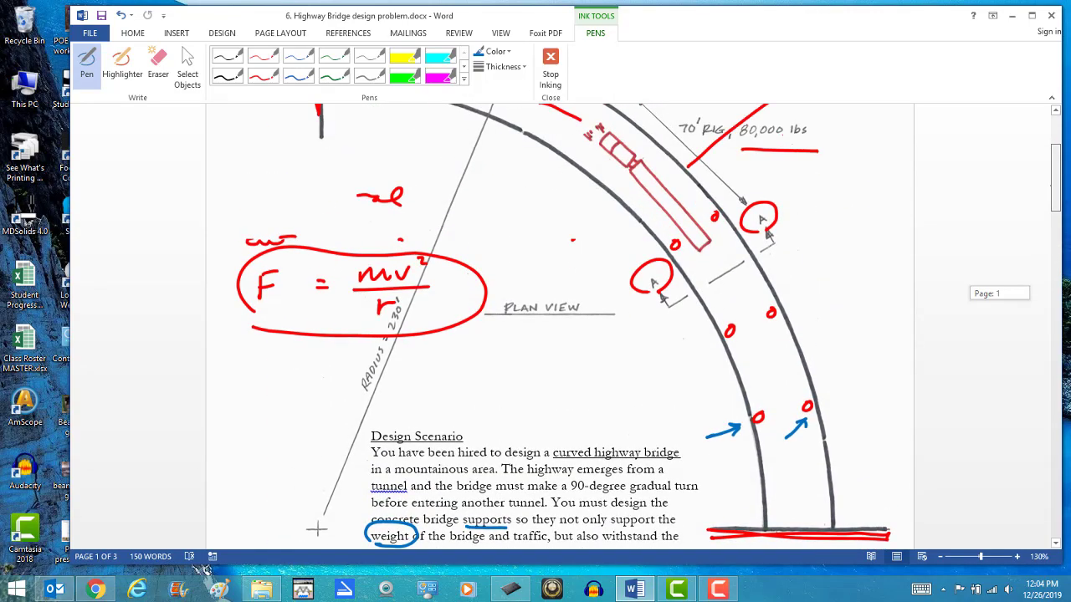
pyautogui.scroll(1, 559, 327)
pyautogui.scroll(-8, 559, 326)
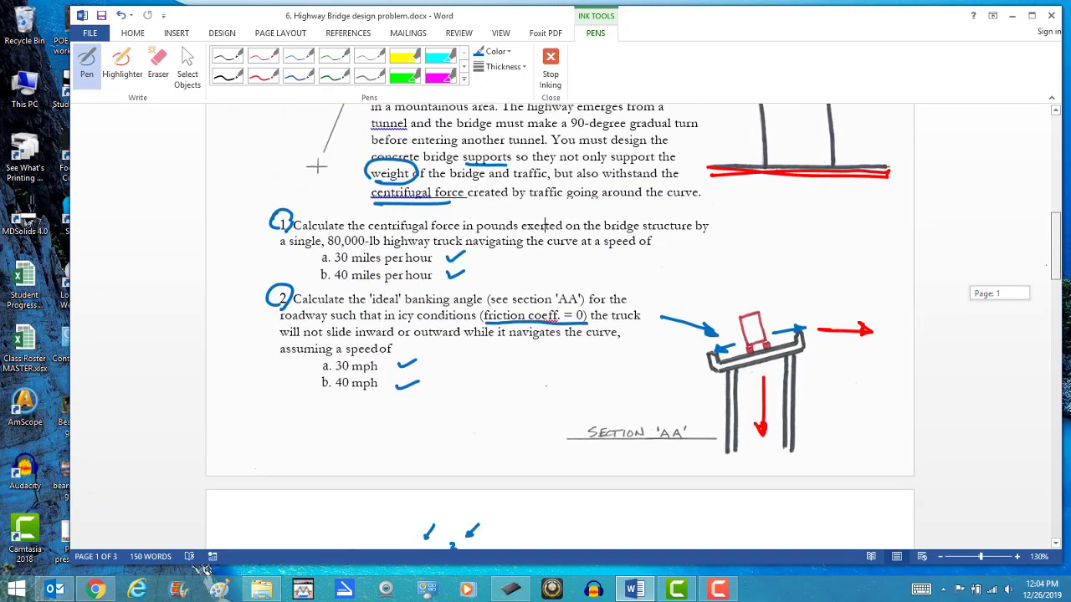
pyautogui.scroll(-9, 316, 165)
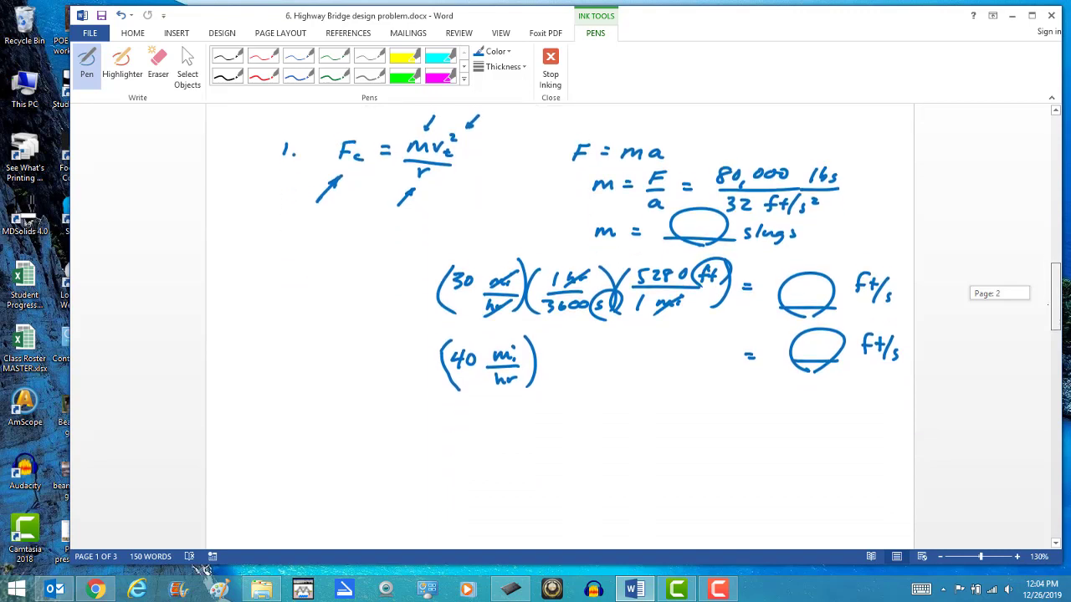
pyautogui.scroll(-1, 1048, 305)
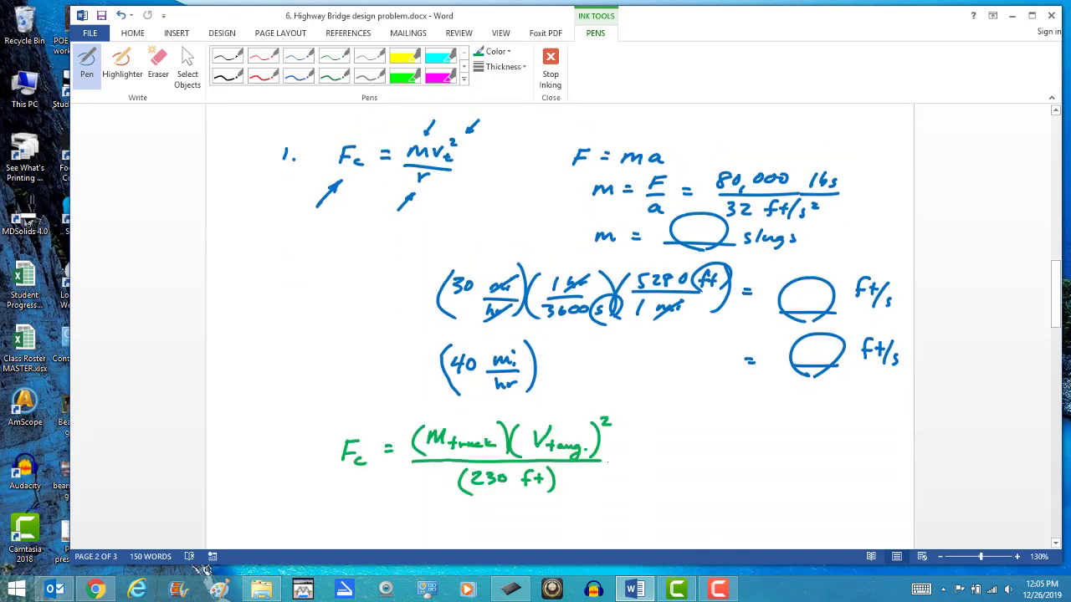
pyautogui.moveTo(481, 405); pyautogui.dragTo(472, 420)
pyautogui.moveTo(585, 399); pyautogui.dragTo(574, 415)
pyautogui.moveTo(574, 414); pyautogui.dragTo(583, 411)
# Link both ft/s answers to the formula, then add an = sign and two answer lines
pyautogui.moveTo(795, 303); pyautogui.dragTo(664, 382)
pyautogui.moveTo(790, 357); pyautogui.dragTo(679, 387)
pyautogui.moveTo(679, 387)
pyautogui.mouseDown()
pyautogui.moveTo(689, 391)
pyautogui.moveTo(668, 386)
pyautogui.mouseUp()
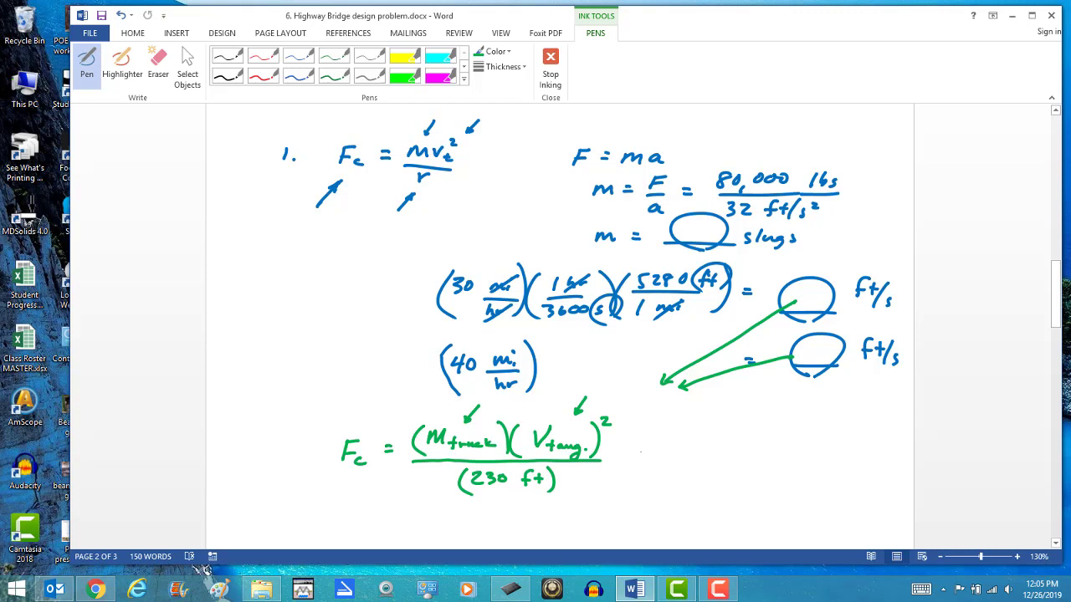
pyautogui.moveTo(630, 449); pyautogui.dragTo(795, 460)
pyautogui.moveTo(679, 516); pyautogui.dragTo(806, 514)
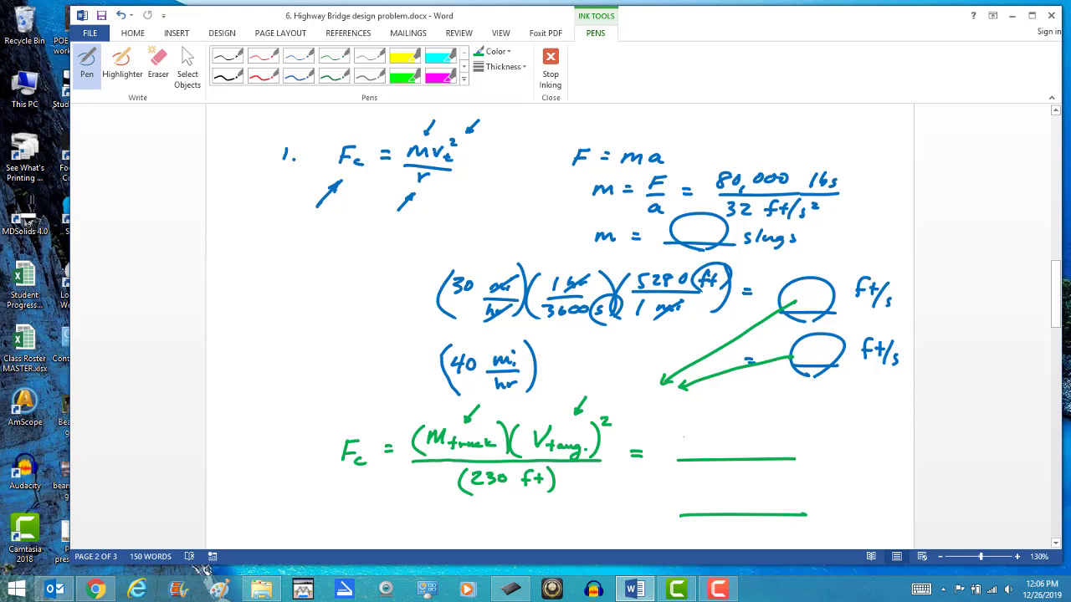
# Write the 30 mph force answer 20,000 - 25,000 lbs in green ink
pyautogui.moveTo(683, 437)
pyautogui.mouseDown()
pyautogui.moveTo(694, 446)
pyautogui.moveTo(702, 437)
pyautogui.moveTo(707, 451)
pyautogui.mouseUp()
pyautogui.moveTo(718, 435); pyautogui.dragTo(727, 436)
pyautogui.moveTo(742, 435); pyautogui.dragTo(784, 444)
pyautogui.moveTo(795, 434); pyautogui.dragTo(793, 444)
pyautogui.moveTo(806, 441); pyautogui.dragTo(813, 437)
pyautogui.moveTo(826, 436); pyautogui.dragTo(861, 444)
pyautogui.moveTo(866, 431); pyautogui.dragTo(878, 445)
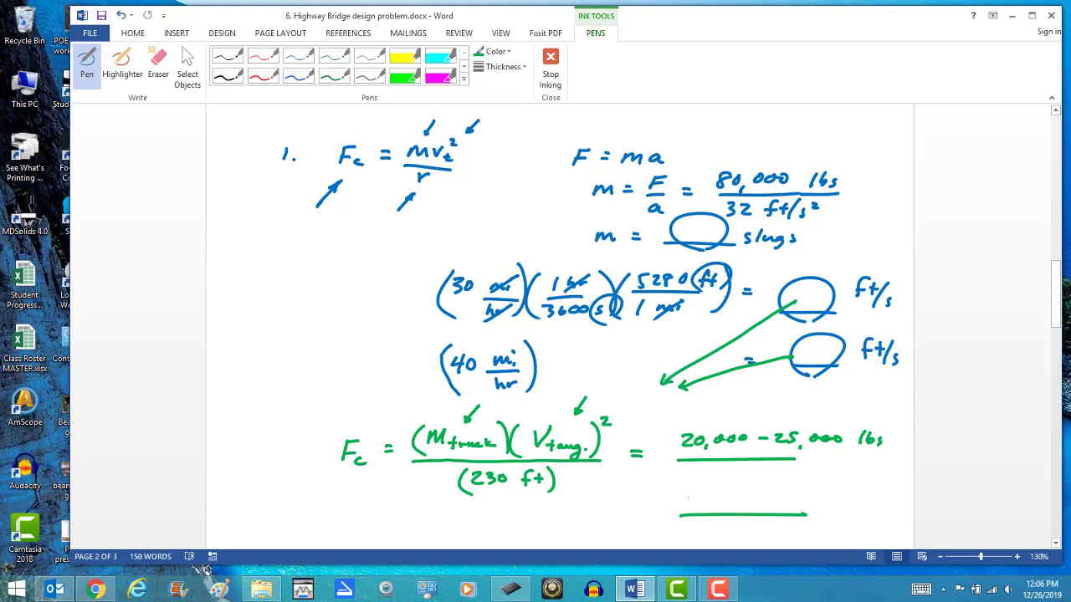
# Write 35,000 - 40,000 lbs for 40 mph, circle (V tang.)², and arrow to it
pyautogui.moveTo(685, 495)
pyautogui.mouseDown()
pyautogui.moveTo(687, 507)
pyautogui.moveTo(705, 509)
pyautogui.mouseUp()
pyautogui.moveTo(719, 497); pyautogui.dragTo(791, 502)
pyautogui.moveTo(805, 494); pyautogui.dragTo(806, 499)
pyautogui.moveTo(816, 494)
pyautogui.mouseDown()
pyautogui.moveTo(836, 495)
pyautogui.moveTo(801, 509)
pyautogui.mouseUp()
pyautogui.moveTo(864, 491)
pyautogui.mouseDown()
pyautogui.moveTo(861, 502)
pyautogui.moveTo(879, 504)
pyautogui.mouseUp()
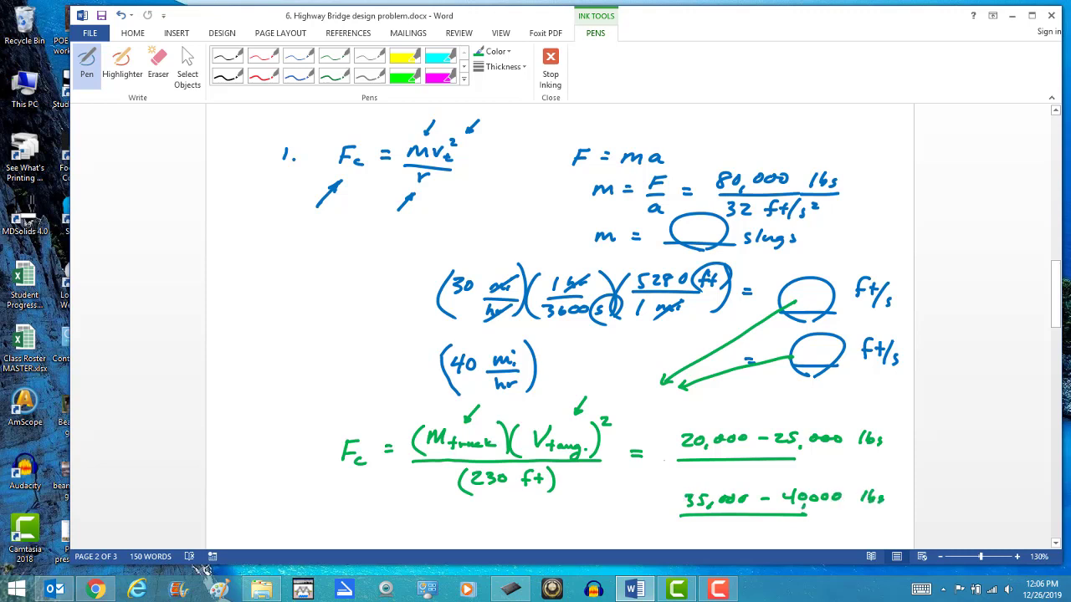
pyautogui.moveTo(608, 481)
pyautogui.mouseDown()
pyautogui.moveTo(624, 461)
pyautogui.moveTo(527, 383)
pyautogui.moveTo(626, 468)
pyautogui.mouseUp()
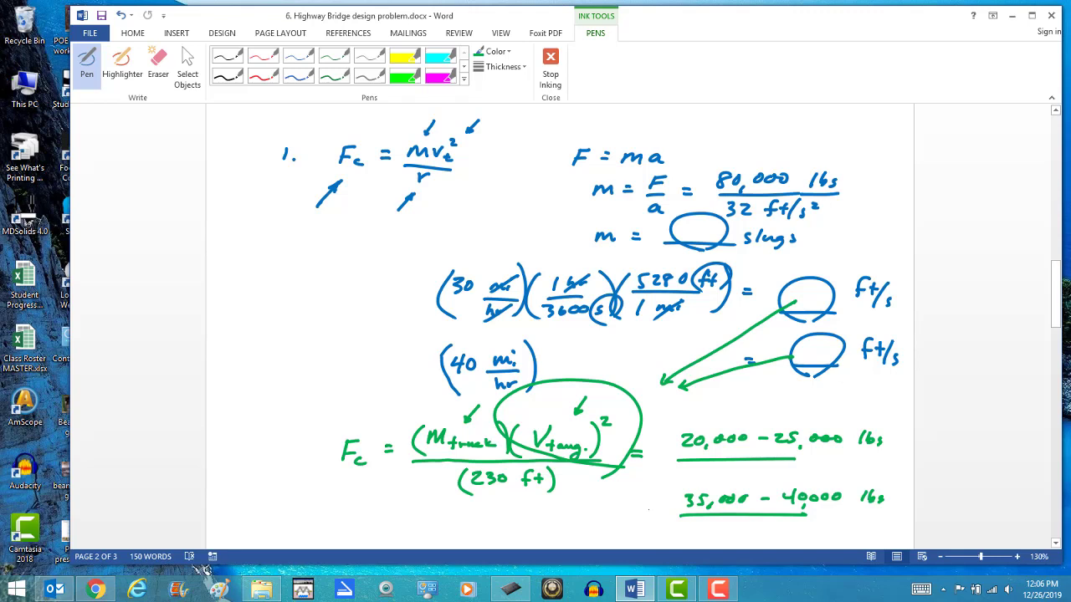
pyautogui.moveTo(597, 516); pyautogui.dragTo(657, 512)
pyautogui.scroll(15, 559, 335)
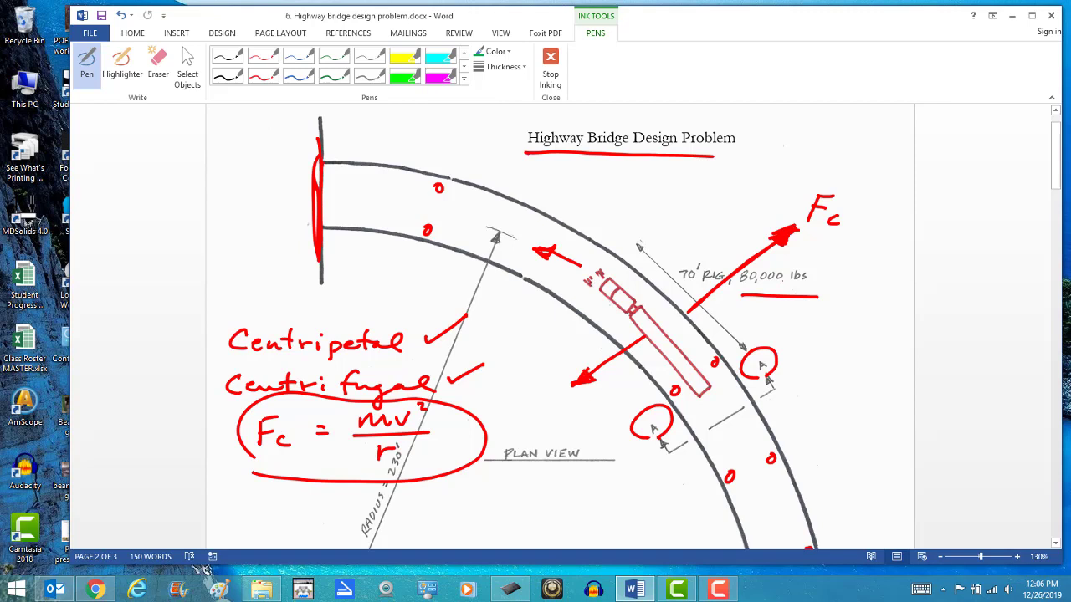
# Draw green arrows on the plan view and at question 2, underlining 'ideal' banking angle
pyautogui.moveTo(664, 281)
pyautogui.mouseDown()
pyautogui.moveTo(739, 221)
pyautogui.moveTo(723, 239)
pyautogui.mouseUp()
pyautogui.scroll(-10, 316, 145)
pyautogui.moveTo(233, 278); pyautogui.dragTo(272, 278)
pyautogui.moveTo(272, 280); pyautogui.dragTo(261, 285)
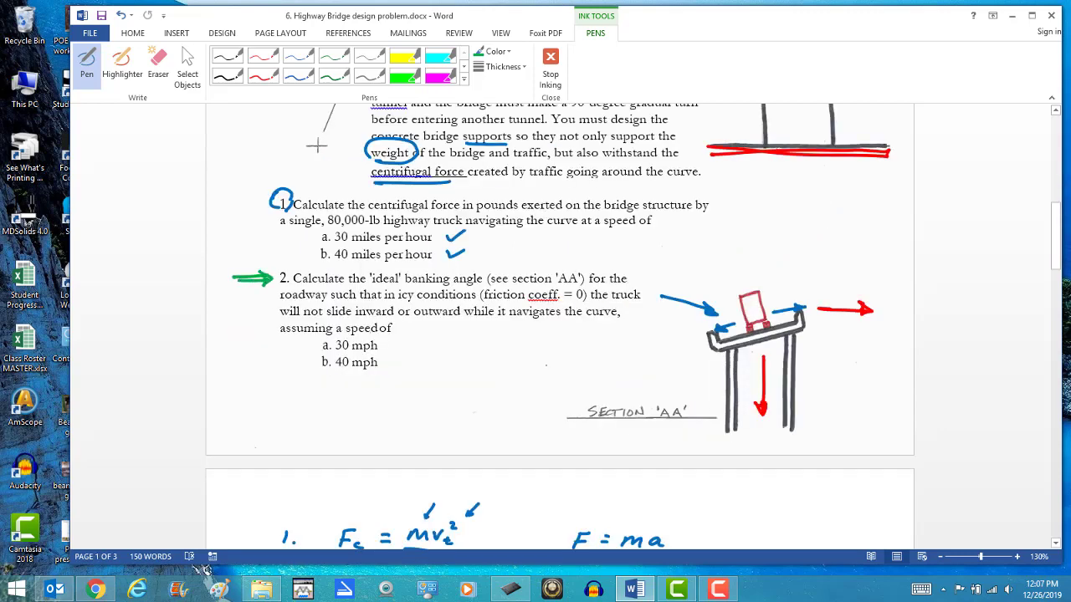
pyautogui.moveTo(370, 289); pyautogui.dragTo(482, 288)
# Erase the old Section AA arrows, tick the 30 mph part, and draw inward and outward arrows
pyautogui.moveTo(669, 299)
pyautogui.mouseDown()
pyautogui.moveTo(726, 327)
pyautogui.moveTo(791, 308)
pyautogui.moveTo(868, 307)
pyautogui.mouseUp()
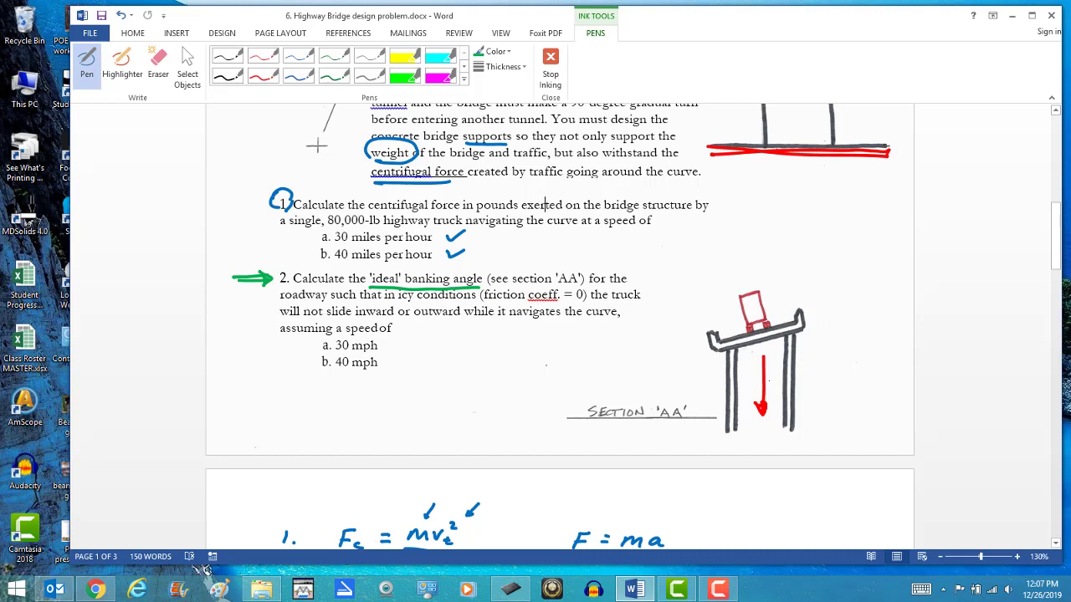
pyautogui.moveTo(761, 362); pyautogui.dragTo(756, 408)
pyautogui.moveTo(391, 344)
pyautogui.mouseDown()
pyautogui.moveTo(416, 338)
pyautogui.moveTo(418, 357)
pyautogui.mouseUp()
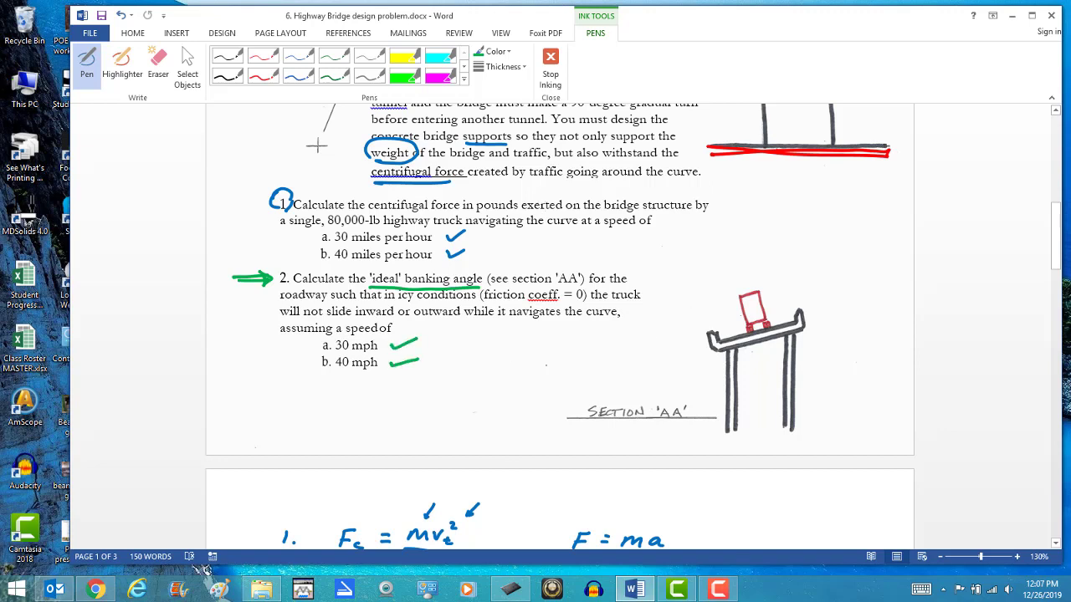
pyautogui.moveTo(730, 314)
pyautogui.mouseDown()
pyautogui.moveTo(702, 318)
pyautogui.moveTo(711, 323)
pyautogui.mouseUp()
pyautogui.moveTo(771, 303); pyautogui.dragTo(806, 295)
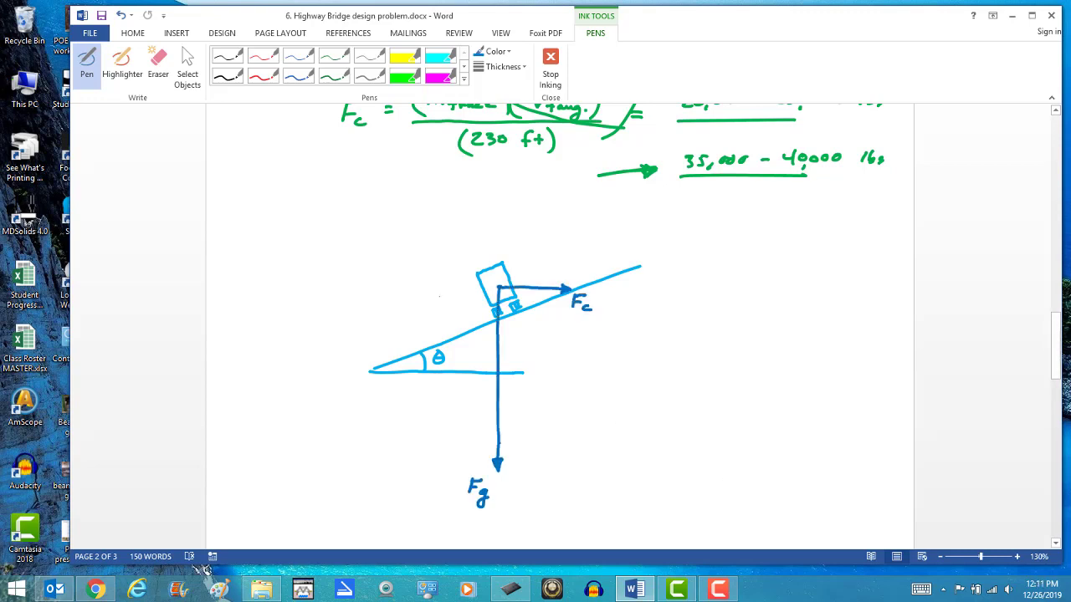
# Title the incline diagram FBD in blue
pyautogui.moveTo(479, 199)
pyautogui.mouseDown()
pyautogui.moveTo(479, 215)
pyautogui.moveTo(495, 199)
pyautogui.mouseUp()
pyautogui.moveTo(480, 207); pyautogui.dragTo(505, 216)
pyautogui.moveTo(505, 199); pyautogui.dragTo(507, 215)
pyautogui.moveTo(528, 199); pyautogui.dragTo(530, 214)
# Label the truck weight as Fg = 80,000 lbs
pyautogui.moveTo(501, 484)
pyautogui.mouseDown()
pyautogui.moveTo(520, 493)
pyautogui.moveTo(529, 485)
pyautogui.mouseUp()
pyautogui.moveTo(539, 484)
pyautogui.mouseDown()
pyautogui.moveTo(535, 495)
pyautogui.moveTo(539, 484)
pyautogui.mouseUp()
pyautogui.moveTo(543, 493); pyautogui.dragTo(540, 501)
pyautogui.moveTo(555, 487); pyautogui.dragTo(557, 488)
pyautogui.moveTo(567, 488); pyautogui.dragTo(590, 496)
pyautogui.moveTo(600, 482); pyautogui.dragTo(599, 495)
pyautogui.moveTo(599, 495); pyautogui.dragTo(610, 496)
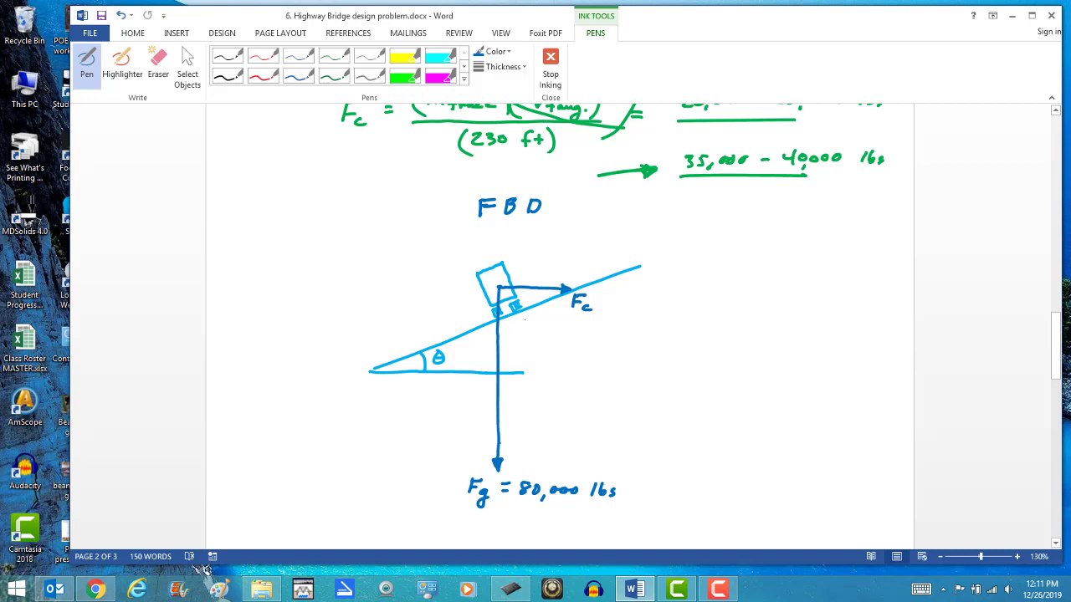
# Add an equals sign after Fc and underline both green force ranges in blue
pyautogui.moveTo(607, 297); pyautogui.dragTo(616, 298)
pyautogui.moveTo(607, 304); pyautogui.dragTo(616, 303)
pyautogui.moveTo(1056, 345); pyautogui.dragTo(1055, 338)
pyautogui.moveTo(683, 151); pyautogui.dragTo(810, 156)
pyautogui.moveTo(680, 212); pyautogui.dragTo(833, 221)
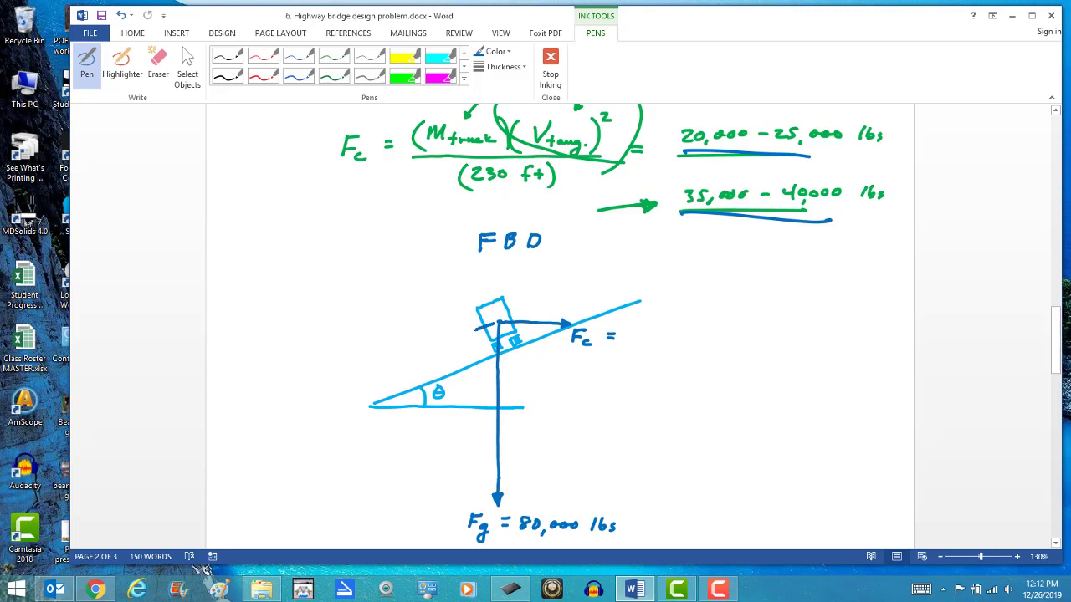
# Draw down-slope and up-slope component arrows, link them to Fg, and lengthen the baseline
pyautogui.moveTo(475, 330); pyautogui.dragTo(438, 346)
pyautogui.moveTo(441, 342); pyautogui.dragTo(445, 352)
pyautogui.moveTo(508, 318); pyautogui.dragTo(559, 296)
pyautogui.moveTo(438, 355); pyautogui.dragTo(493, 487)
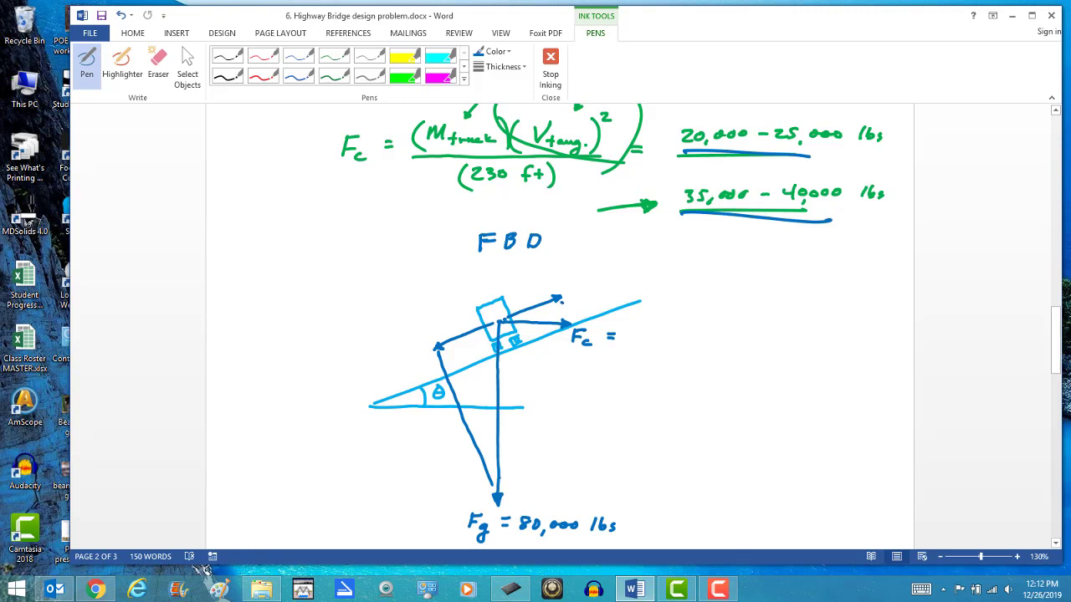
pyautogui.moveTo(562, 304); pyautogui.dragTo(566, 316)
pyautogui.moveTo(524, 408); pyautogui.dragTo(638, 407)
# Close the incline triangle with a vertical side and mark the angle θ in red
pyautogui.moveTo(641, 303); pyautogui.dragTo(637, 407)
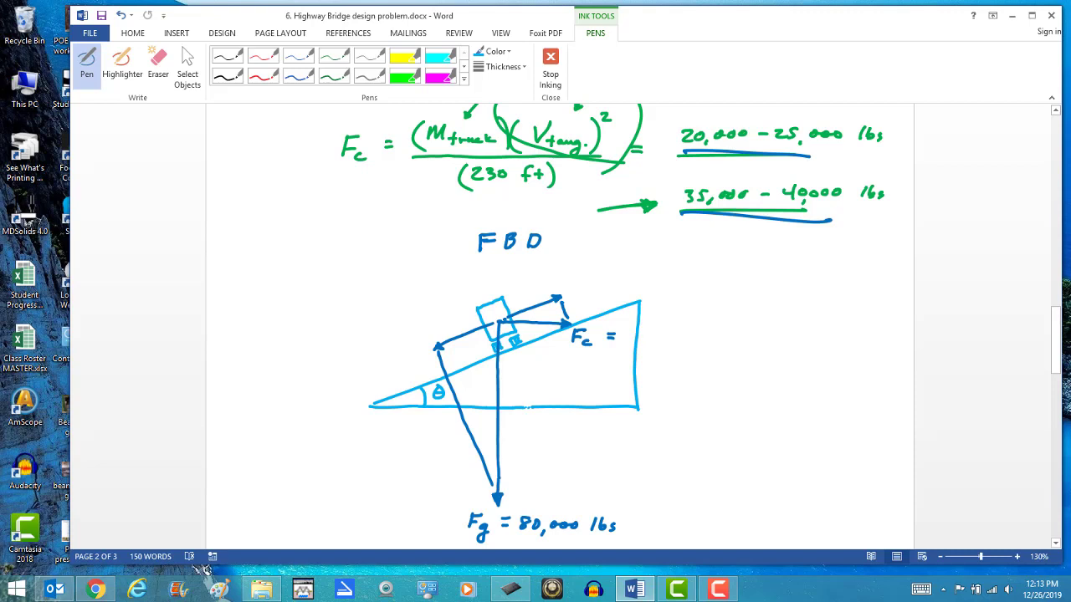
pyautogui.moveTo(527, 309); pyautogui.dragTo(532, 316)
pyautogui.moveTo(486, 446); pyautogui.dragTo(489, 454)
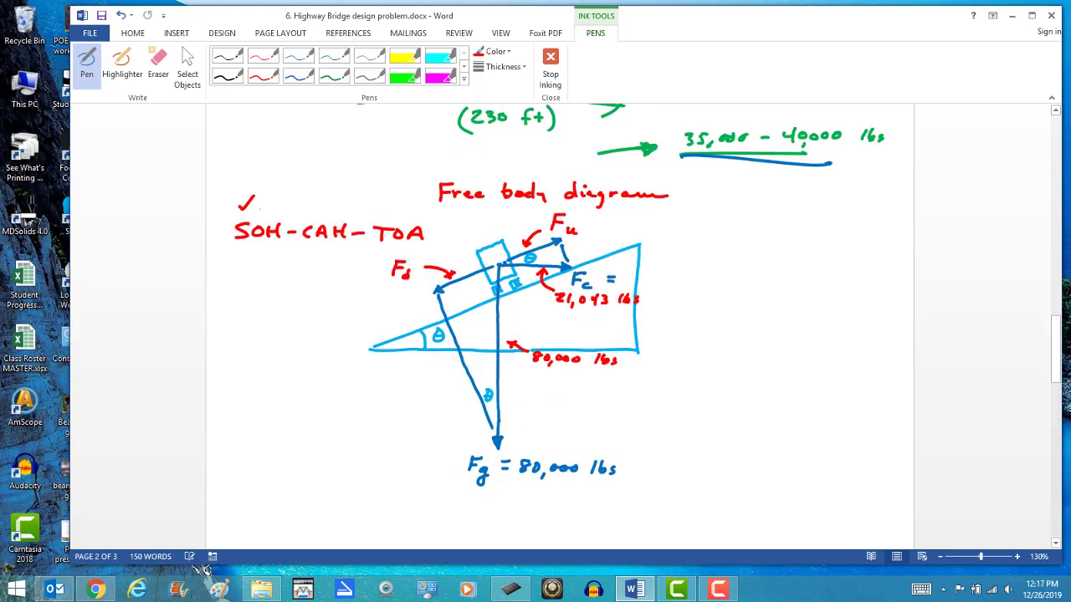
pyautogui.moveTo(258, 206)
pyautogui.mouseDown()
pyautogui.moveTo(288, 201)
pyautogui.moveTo(311, 214)
pyautogui.moveTo(320, 200)
pyautogui.moveTo(434, 205)
pyautogui.mouseUp()
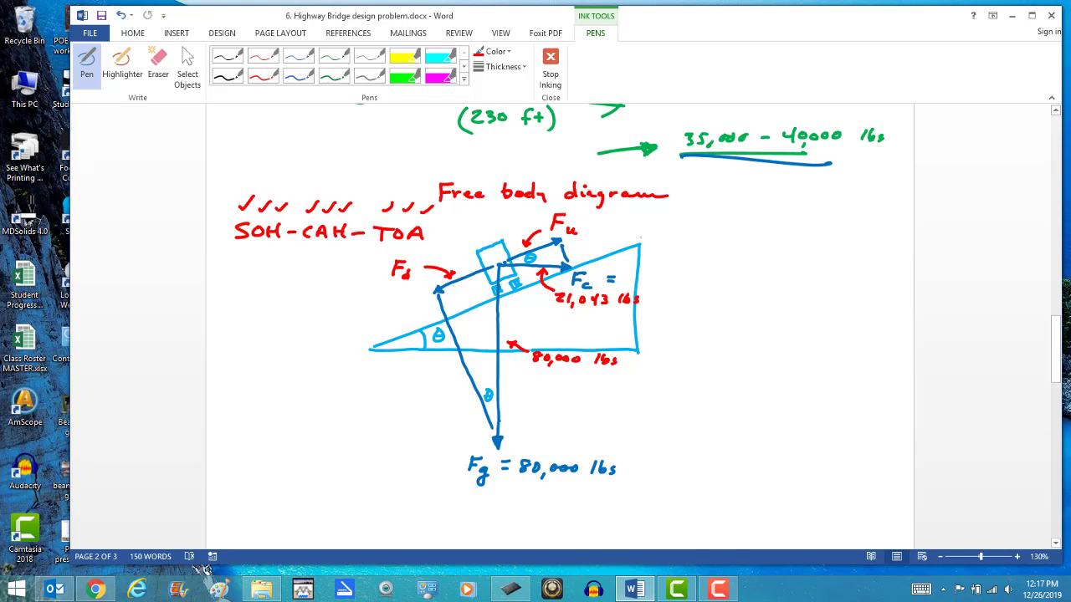
# Write Fd = Fu beside the free-body diagram
pyautogui.moveTo(724, 219)
pyautogui.mouseDown()
pyautogui.moveTo(721, 237)
pyautogui.moveTo(739, 215)
pyautogui.mouseUp()
pyautogui.moveTo(724, 228)
pyautogui.mouseDown()
pyautogui.moveTo(748, 223)
pyautogui.moveTo(748, 240)
pyautogui.mouseUp()
pyautogui.moveTo(773, 224); pyautogui.dragTo(785, 224)
pyautogui.moveTo(774, 230)
pyautogui.mouseDown()
pyautogui.moveTo(803, 235)
pyautogui.moveTo(817, 217)
pyautogui.mouseUp()
pyautogui.moveTo(804, 227); pyautogui.dragTo(834, 237)
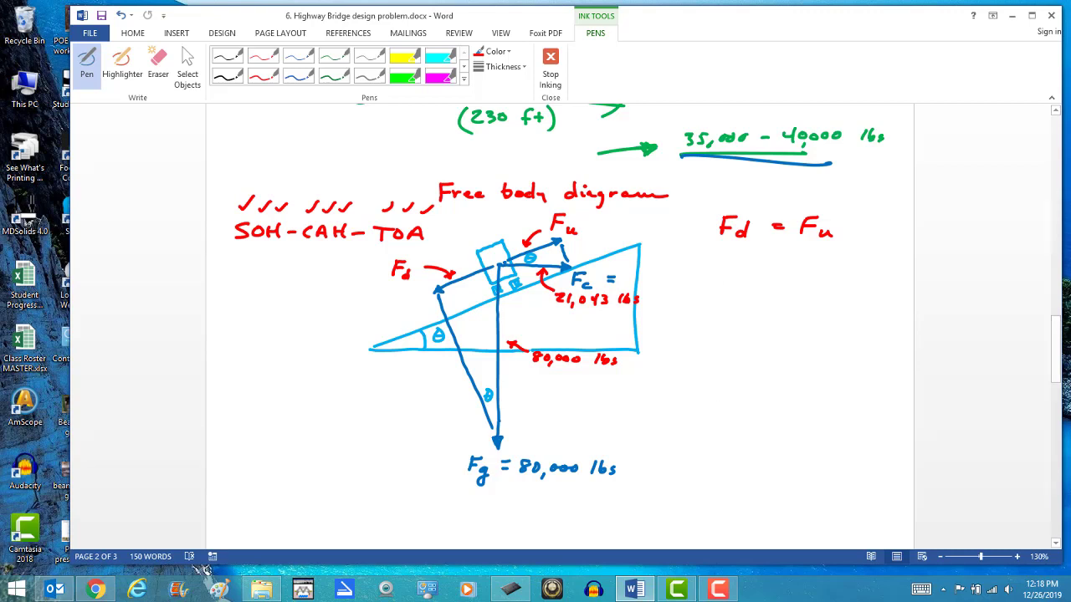
# Underline the 80,000 lbs labels and begin the balance 80,000 sin θ =
pyautogui.moveTo(516, 487); pyautogui.dragTo(577, 486)
pyautogui.moveTo(527, 369); pyautogui.dragTo(605, 374)
pyautogui.moveTo(685, 265)
pyautogui.mouseDown()
pyautogui.moveTo(696, 287)
pyautogui.moveTo(708, 269)
pyautogui.mouseUp()
pyautogui.moveTo(719, 268)
pyautogui.mouseDown()
pyautogui.moveTo(771, 278)
pyautogui.moveTo(790, 265)
pyautogui.mouseUp()
pyautogui.moveTo(778, 271); pyautogui.dragTo(823, 265)
pyautogui.moveTo(811, 274); pyautogui.dragTo(825, 272)
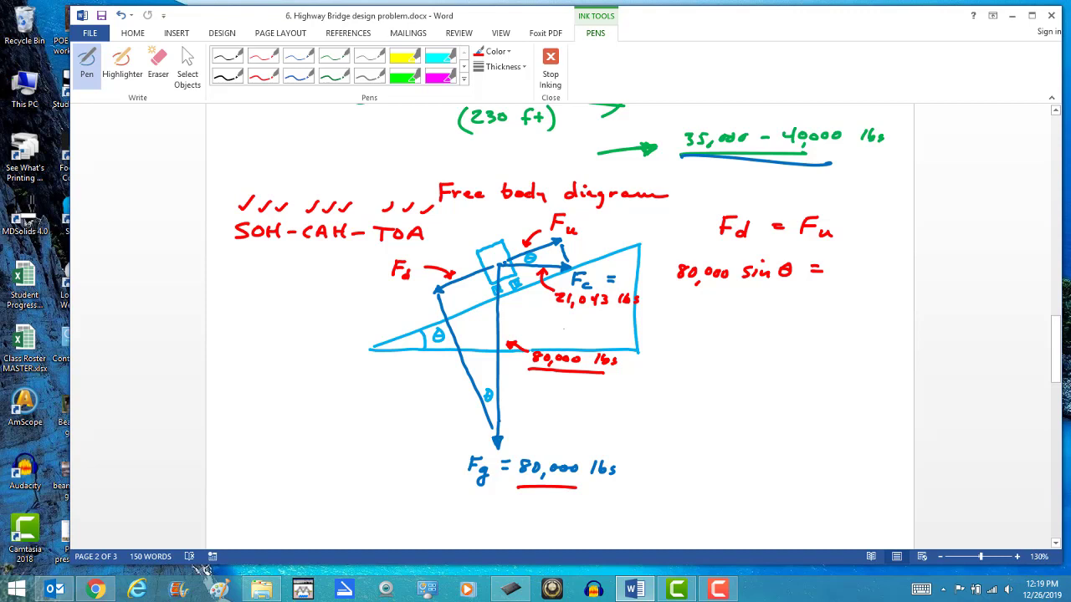
# Underline 21,043 lbs and finish the right side as 21,043 cos θ
pyautogui.moveTo(551, 315); pyautogui.dragTo(609, 312)
pyautogui.moveTo(835, 266); pyautogui.dragTo(852, 282)
pyautogui.moveTo(866, 266)
pyautogui.mouseDown()
pyautogui.moveTo(891, 272)
pyautogui.moveTo(848, 301)
pyautogui.mouseUp()
pyautogui.moveTo(861, 293); pyautogui.dragTo(891, 296)
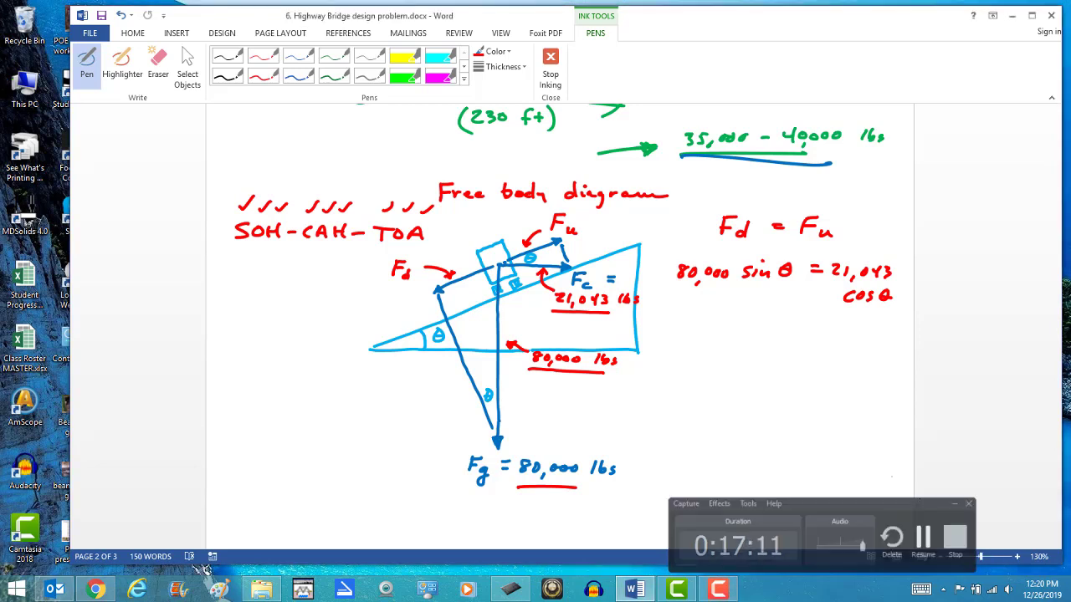
# Write the rearranged equation sinθ/cosθ = 21,043/80,000 below the balance
pyautogui.moveTo(784, 292); pyautogui.dragTo(778, 309)
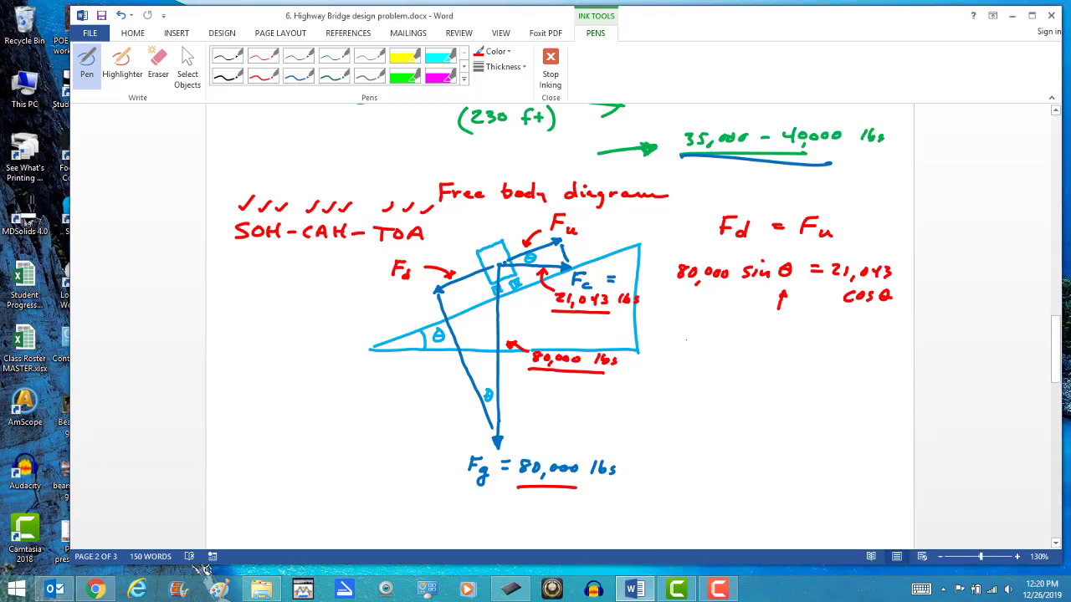
pyautogui.moveTo(695, 331)
pyautogui.mouseDown()
pyautogui.moveTo(682, 343)
pyautogui.moveTo(730, 329)
pyautogui.moveTo(735, 349)
pyautogui.moveTo(690, 371)
pyautogui.moveTo(731, 368)
pyautogui.moveTo(768, 340)
pyautogui.mouseUp()
pyautogui.moveTo(757, 347); pyautogui.dragTo(767, 346)
pyautogui.moveTo(795, 332); pyautogui.dragTo(807, 343)
pyautogui.moveTo(831, 330); pyautogui.dragTo(868, 347)
pyautogui.moveTo(778, 355)
pyautogui.mouseDown()
pyautogui.moveTo(860, 351)
pyautogui.moveTo(804, 372)
pyautogui.moveTo(820, 370)
pyautogui.mouseUp()
pyautogui.moveTo(825, 368); pyautogui.dragTo(835, 360)
pyautogui.moveTo(845, 358); pyautogui.dragTo(855, 360)
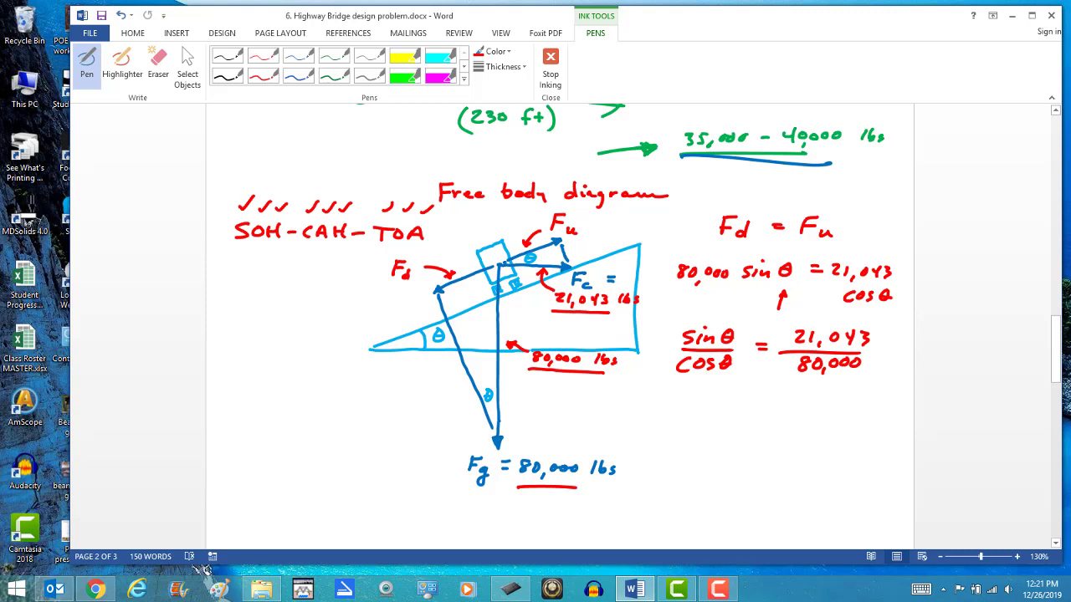
# Mark the multiplication, underline cos θ, and write tanθ beneath with an arrow
pyautogui.moveTo(901, 269)
pyautogui.mouseDown()
pyautogui.moveTo(910, 277)
pyautogui.moveTo(901, 277)
pyautogui.mouseUp()
pyautogui.moveTo(845, 308); pyautogui.dragTo(890, 307)
pyautogui.moveTo(641, 387); pyautogui.dragTo(665, 377)
pyautogui.moveTo(695, 400); pyautogui.dragTo(697, 420)
pyautogui.moveTo(684, 409); pyautogui.dragTo(737, 420)
pyautogui.moveTo(733, 411); pyautogui.dragTo(746, 411)
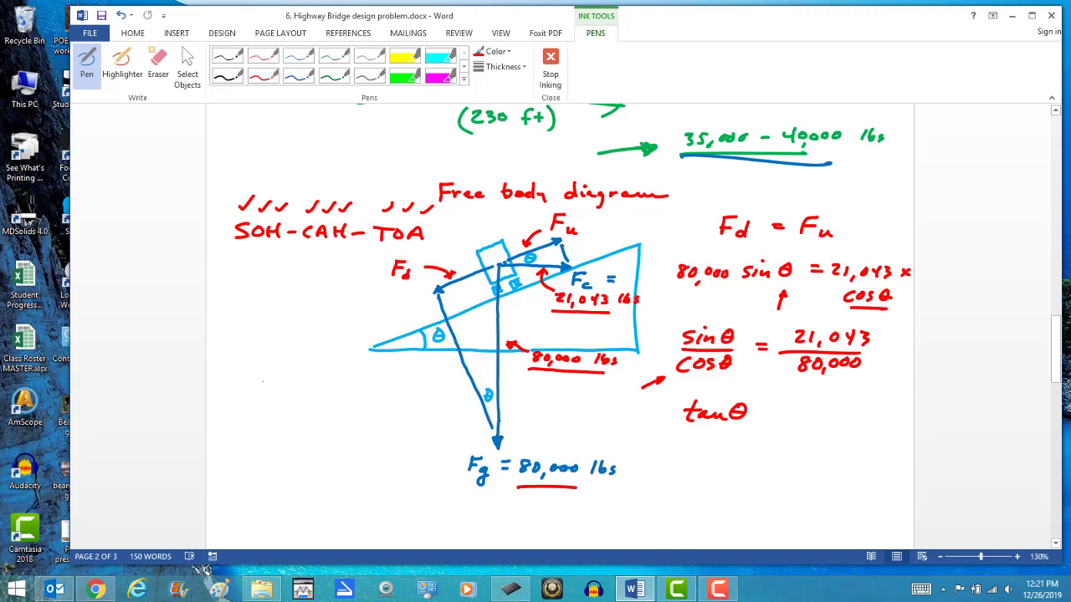
# Write (opp/hyp)/(adj/hyp), cross out both hyp terms, and simplify to opp/adj
pyautogui.moveTo(262, 381)
pyautogui.mouseDown()
pyautogui.moveTo(270, 397)
pyautogui.moveTo(288, 397)
pyautogui.moveTo(266, 418)
pyautogui.moveTo(292, 415)
pyautogui.moveTo(254, 433)
pyautogui.moveTo(330, 428)
pyautogui.mouseUp()
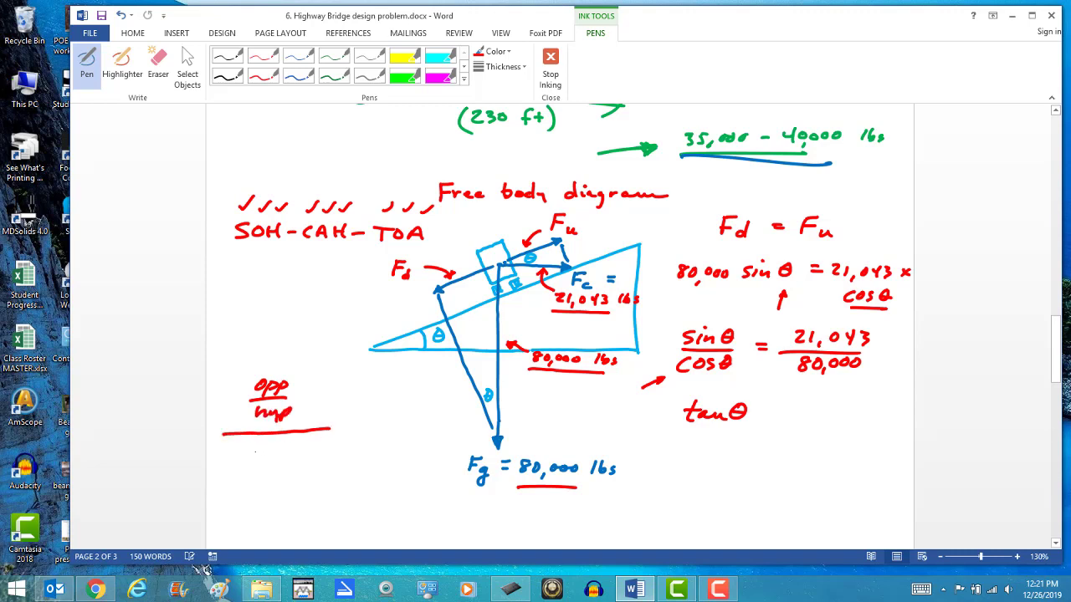
pyautogui.moveTo(261, 450)
pyautogui.mouseDown()
pyautogui.moveTo(293, 465)
pyautogui.moveTo(268, 482)
pyautogui.moveTo(274, 492)
pyautogui.moveTo(294, 472)
pyautogui.mouseUp()
pyautogui.moveTo(251, 500); pyautogui.dragTo(296, 465)
pyautogui.moveTo(249, 430); pyautogui.dragTo(289, 404)
pyautogui.moveTo(357, 427); pyautogui.dragTo(369, 425)
pyautogui.moveTo(358, 432); pyautogui.dragTo(386, 405)
pyautogui.moveTo(400, 400)
pyautogui.mouseDown()
pyautogui.moveTo(401, 413)
pyautogui.moveTo(424, 403)
pyautogui.mouseUp()
pyautogui.moveTo(377, 428)
pyautogui.mouseDown()
pyautogui.moveTo(423, 422)
pyautogui.moveTo(389, 448)
pyautogui.moveTo(404, 451)
pyautogui.mouseUp()
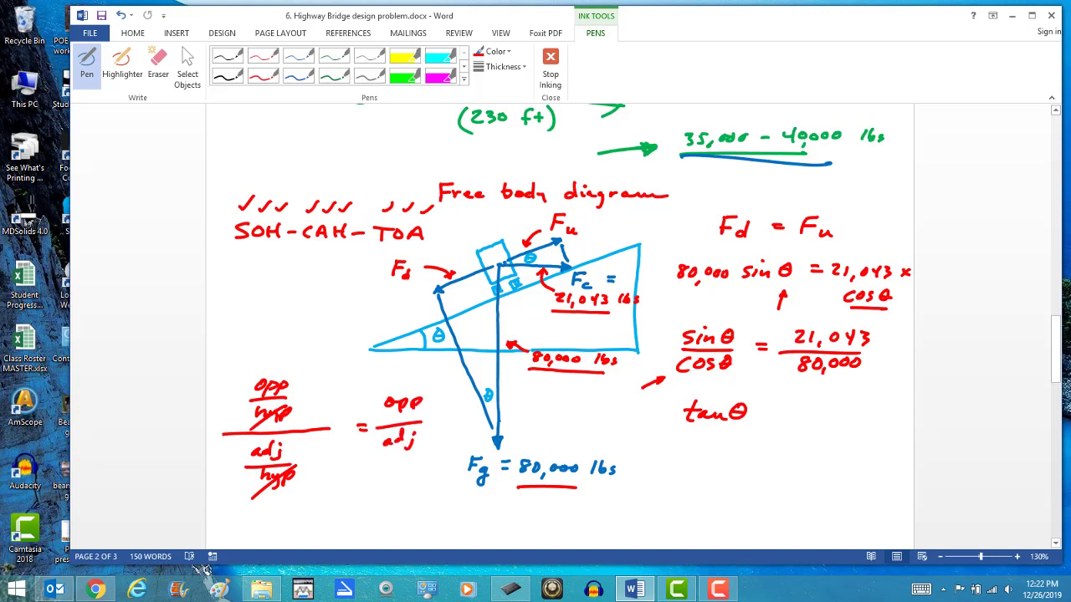
# Circle TOA in SOH-CAH-TOA and extend the line to tanθ =
pyautogui.moveTo(379, 248)
pyautogui.mouseDown()
pyautogui.moveTo(448, 228)
pyautogui.moveTo(368, 242)
pyautogui.moveTo(383, 253)
pyautogui.mouseUp()
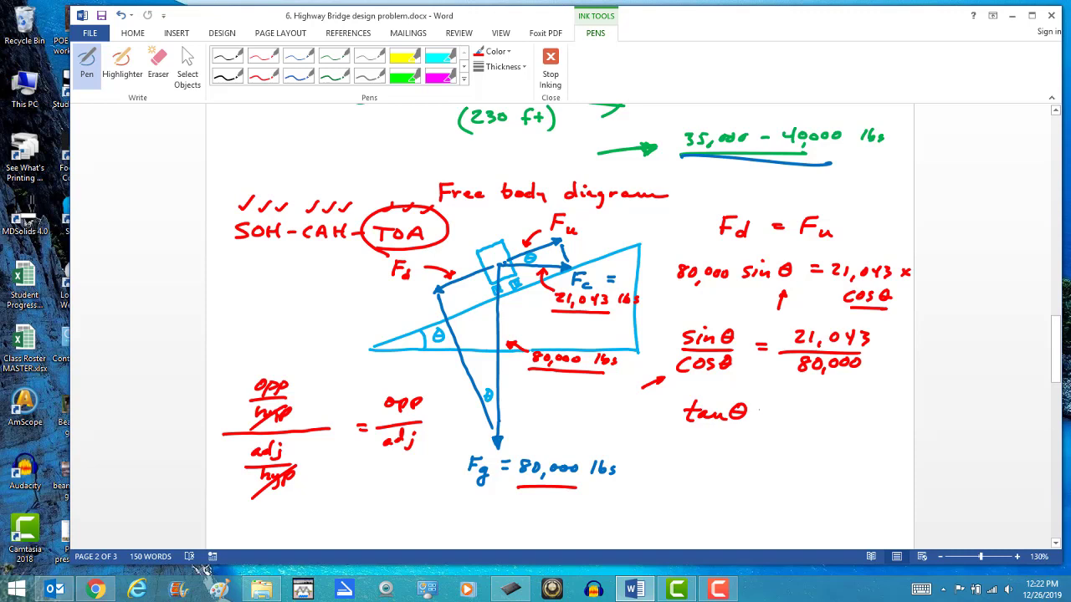
pyautogui.moveTo(757, 409); pyautogui.dragTo(767, 408)
pyautogui.moveTo(757, 416); pyautogui.dragTo(876, 422)
# Apply (tan⁻¹) to both sides, with parentheses around the right-side fraction
pyautogui.moveTo(613, 402)
pyautogui.mouseDown()
pyautogui.moveTo(623, 421)
pyautogui.moveTo(612, 408)
pyautogui.mouseUp()
pyautogui.moveTo(631, 411)
pyautogui.mouseDown()
pyautogui.moveTo(649, 418)
pyautogui.moveTo(659, 404)
pyautogui.mouseUp()
pyautogui.moveTo(662, 402); pyautogui.dragTo(661, 423)
pyautogui.moveTo(611, 395); pyautogui.dragTo(608, 430)
pyautogui.moveTo(878, 395)
pyautogui.mouseDown()
pyautogui.moveTo(876, 415)
pyautogui.moveTo(905, 406)
pyautogui.mouseUp()
pyautogui.moveTo(904, 401)
pyautogui.mouseDown()
pyautogui.moveTo(908, 415)
pyautogui.moveTo(853, 430)
pyautogui.mouseUp()
pyautogui.moveTo(789, 392); pyautogui.dragTo(786, 431)
pyautogui.moveTo(827, 379); pyautogui.dragTo(822, 403)
pyautogui.moveTo(817, 393); pyautogui.dragTo(822, 403)
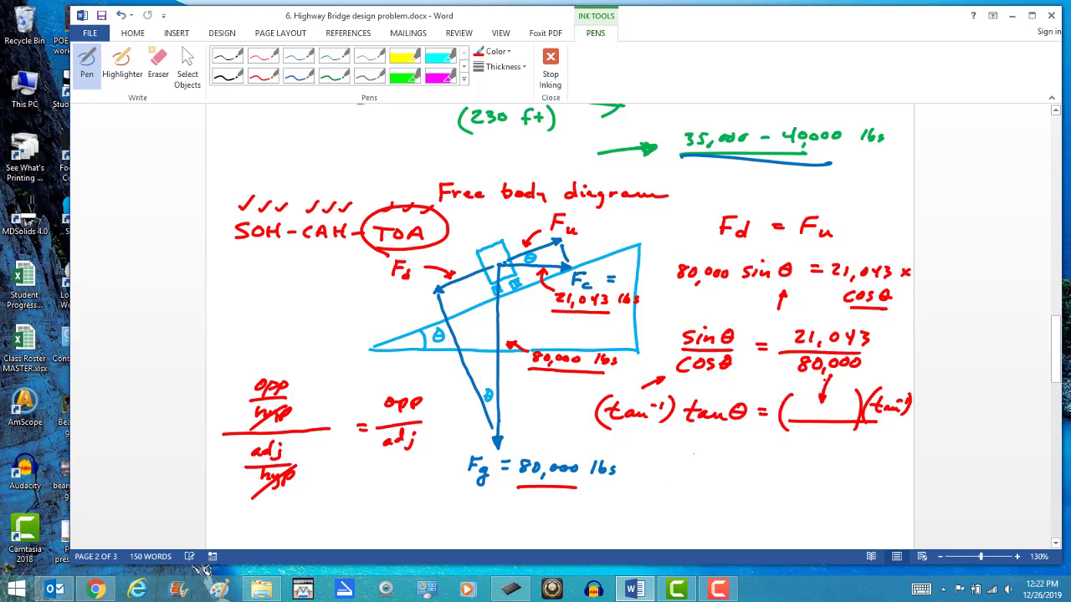
# Note the calculator keys as a boxed TAN⁻¹ and circled INV over TAN
pyautogui.moveTo(682, 452)
pyautogui.mouseDown()
pyautogui.moveTo(679, 469)
pyautogui.moveTo(695, 450)
pyautogui.moveTo(704, 463)
pyautogui.mouseUp()
pyautogui.moveTo(713, 456)
pyautogui.mouseDown()
pyautogui.moveTo(712, 468)
pyautogui.moveTo(724, 469)
pyautogui.mouseUp()
pyautogui.moveTo(725, 468)
pyautogui.mouseDown()
pyautogui.moveTo(727, 453)
pyautogui.moveTo(753, 458)
pyautogui.mouseUp()
pyautogui.moveTo(665, 440)
pyautogui.mouseDown()
pyautogui.moveTo(764, 437)
pyautogui.moveTo(764, 482)
pyautogui.moveTo(667, 491)
pyautogui.moveTo(671, 446)
pyautogui.mouseUp()
pyautogui.moveTo(826, 451)
pyautogui.mouseDown()
pyautogui.moveTo(823, 468)
pyautogui.moveTo(870, 451)
pyautogui.moveTo(812, 473)
pyautogui.mouseUp()
pyautogui.moveTo(837, 440); pyautogui.dragTo(816, 472)
pyautogui.moveTo(879, 440)
pyautogui.mouseDown()
pyautogui.moveTo(808, 473)
pyautogui.moveTo(870, 437)
pyautogui.mouseUp()
pyautogui.moveTo(831, 492); pyautogui.dragTo(852, 492)
pyautogui.moveTo(842, 493); pyautogui.dragTo(839, 508)
pyautogui.moveTo(851, 507)
pyautogui.mouseDown()
pyautogui.moveTo(859, 493)
pyautogui.moveTo(873, 507)
pyautogui.mouseUp()
pyautogui.moveTo(854, 502)
pyautogui.mouseDown()
pyautogui.moveTo(889, 486)
pyautogui.moveTo(813, 486)
pyautogui.moveTo(878, 517)
pyautogui.moveTo(892, 484)
pyautogui.mouseUp()
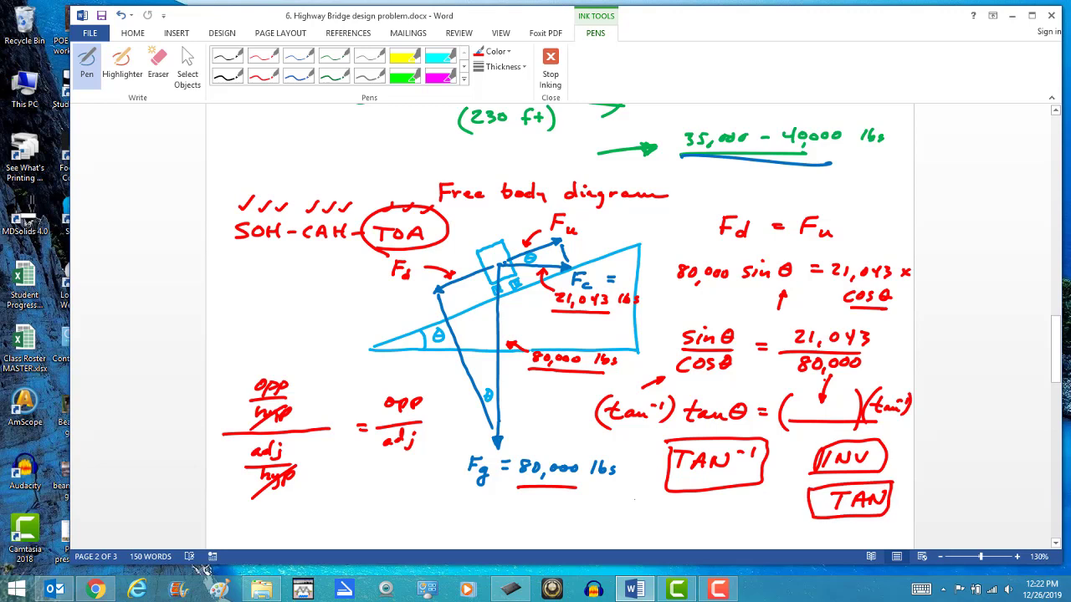
# Arrow to the boxed TAN⁻¹, put parentheses around tanθ, and write θ beneath
pyautogui.moveTo(616, 508)
pyautogui.mouseDown()
pyautogui.moveTo(671, 485)
pyautogui.moveTo(616, 508)
pyautogui.mouseUp()
pyautogui.hotkey('ctrl', 'z')
pyautogui.hotkey('ctrl', 'z')
pyautogui.hotkey('ctrl', 'z')
pyautogui.hotkey('ctrl', 'z')
pyautogui.moveTo(656, 484); pyautogui.dragTo(664, 487)
pyautogui.moveTo(687, 391); pyautogui.dragTo(676, 428)
pyautogui.moveTo(744, 395); pyautogui.dragTo(746, 430)
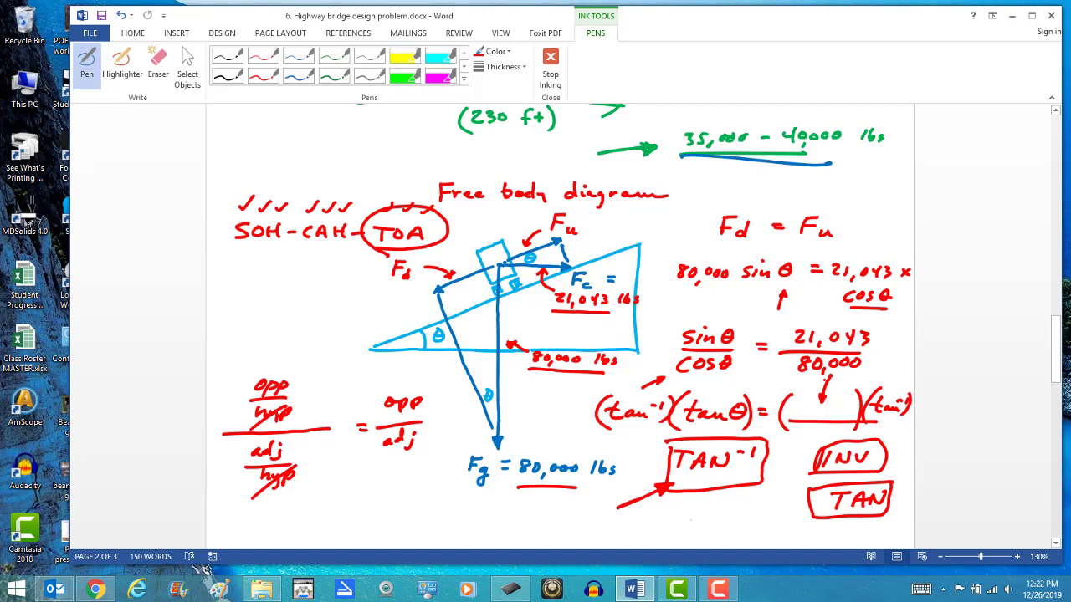
pyautogui.moveTo(690, 519); pyautogui.dragTo(701, 526)
# Circle 21,043/80,000 and record the 30 mph banking angle θ₃₀ = 13-15°
pyautogui.moveTo(1056, 348); pyautogui.dragTo(1056, 361)
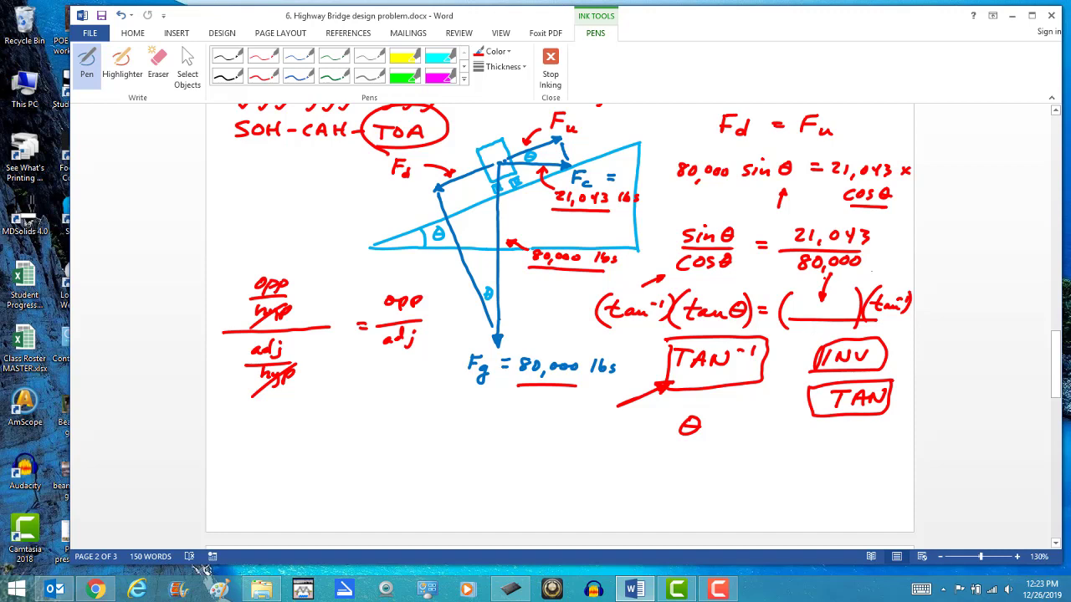
pyautogui.moveTo(872, 272)
pyautogui.mouseDown()
pyautogui.moveTo(887, 214)
pyautogui.moveTo(774, 222)
pyautogui.moveTo(795, 280)
pyautogui.moveTo(827, 283)
pyautogui.mouseUp()
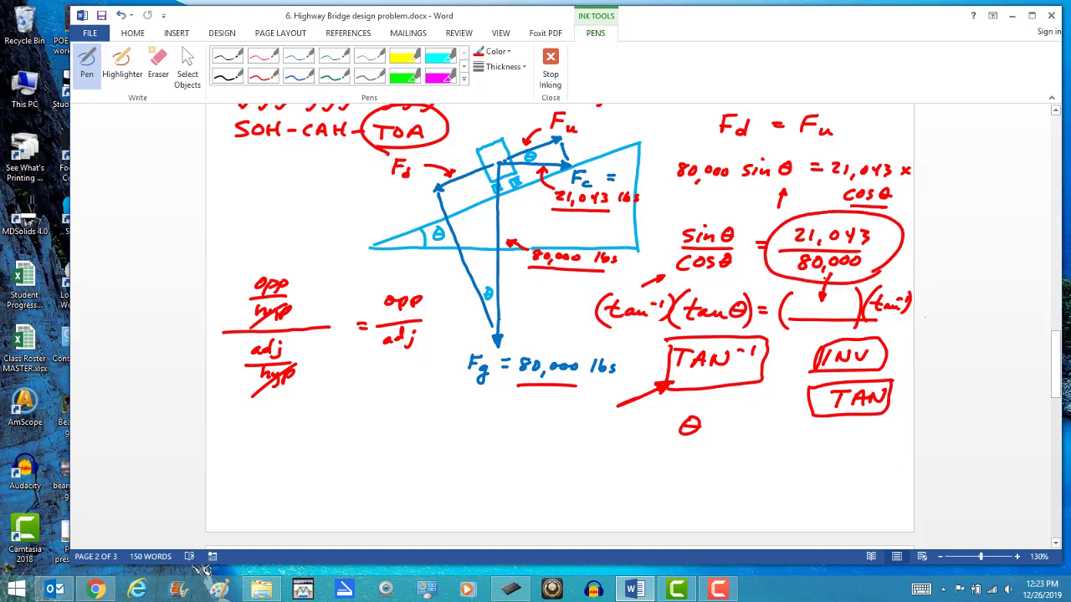
pyautogui.moveTo(722, 421); pyautogui.dragTo(855, 441)
pyautogui.moveTo(764, 425)
pyautogui.mouseDown()
pyautogui.moveTo(762, 438)
pyautogui.moveTo(779, 427)
pyautogui.moveTo(773, 436)
pyautogui.mouseUp()
pyautogui.moveTo(787, 429); pyautogui.dragTo(808, 436)
pyautogui.moveTo(808, 426)
pyautogui.mouseDown()
pyautogui.moveTo(801, 431)
pyautogui.moveTo(824, 422)
pyautogui.mouseUp()
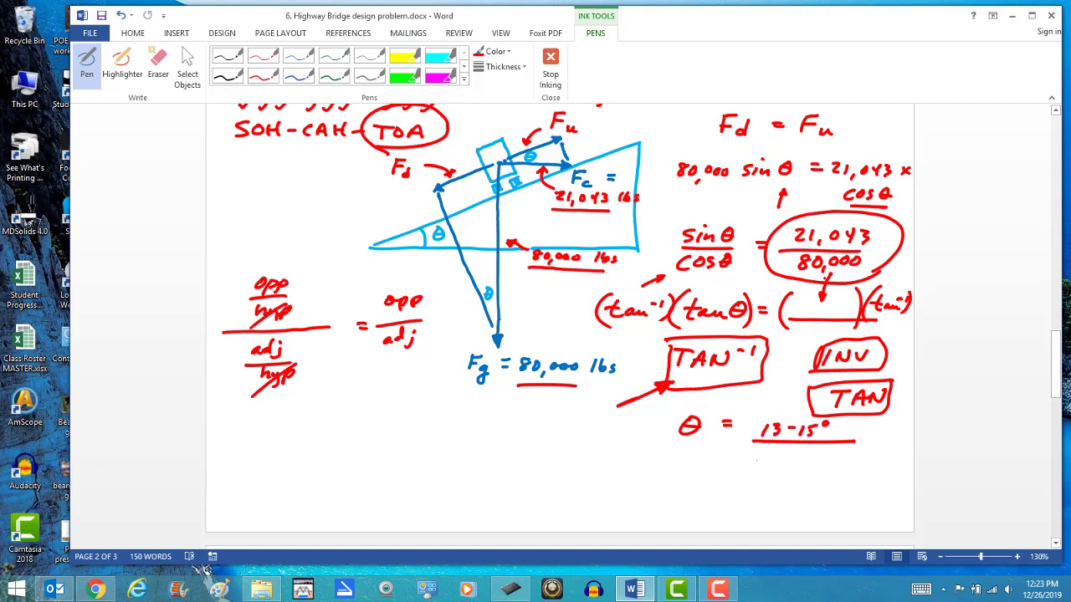
pyautogui.moveTo(697, 435)
pyautogui.mouseDown()
pyautogui.moveTo(696, 448)
pyautogui.moveTo(708, 439)
pyautogui.moveTo(681, 481)
pyautogui.moveTo(693, 473)
pyautogui.moveTo(707, 496)
pyautogui.moveTo(741, 483)
pyautogui.mouseUp()
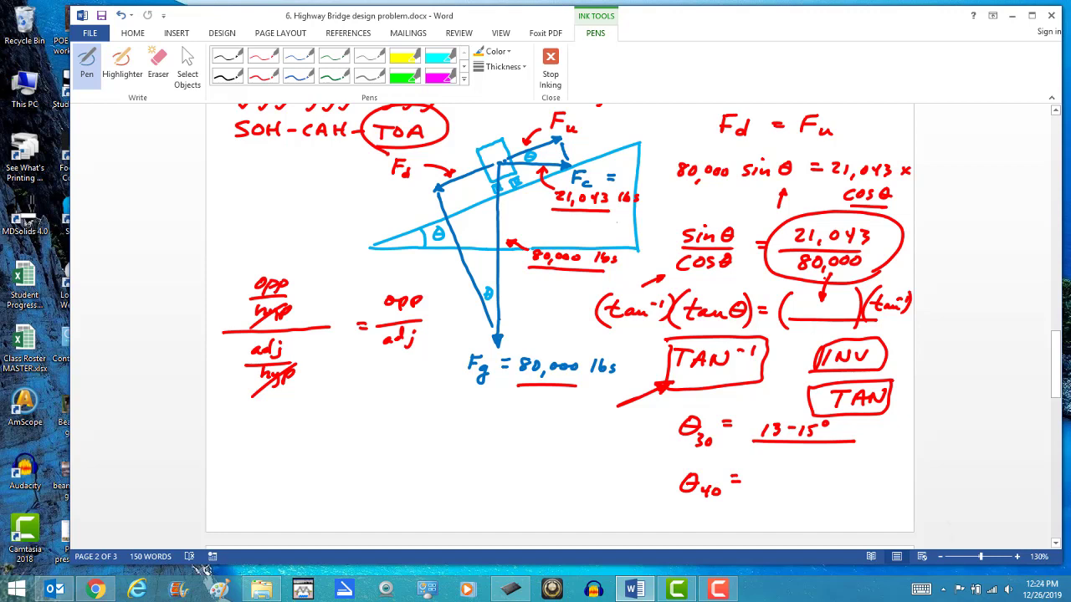
# Circle 21,043 lbs, 80,000 lbs and the fraction's 21,043 in yellow, linking both 21,043 values with an arrow
pyautogui.moveTo(556, 219)
pyautogui.mouseDown()
pyautogui.moveTo(632, 222)
pyautogui.moveTo(661, 186)
pyautogui.moveTo(554, 187)
pyautogui.moveTo(525, 212)
pyautogui.moveTo(645, 222)
pyautogui.mouseUp()
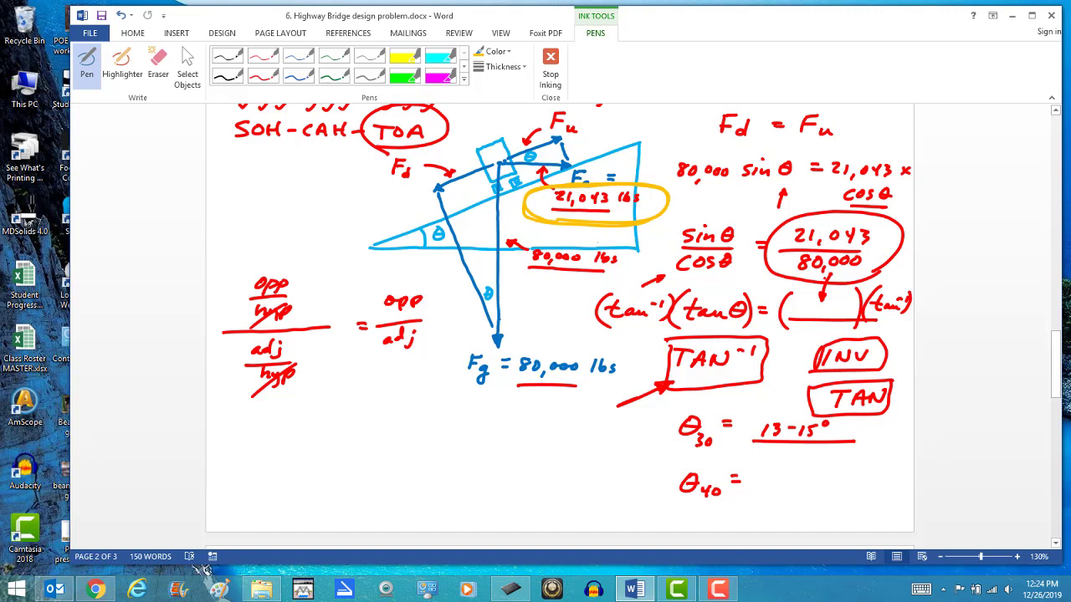
pyautogui.moveTo(591, 283)
pyautogui.mouseDown()
pyautogui.moveTo(641, 254)
pyautogui.moveTo(539, 236)
pyautogui.moveTo(546, 285)
pyautogui.moveTo(587, 283)
pyautogui.mouseUp()
pyautogui.moveTo(852, 249)
pyautogui.mouseDown()
pyautogui.moveTo(883, 241)
pyautogui.moveTo(816, 209)
pyautogui.moveTo(778, 234)
pyautogui.moveTo(816, 246)
pyautogui.mouseUp()
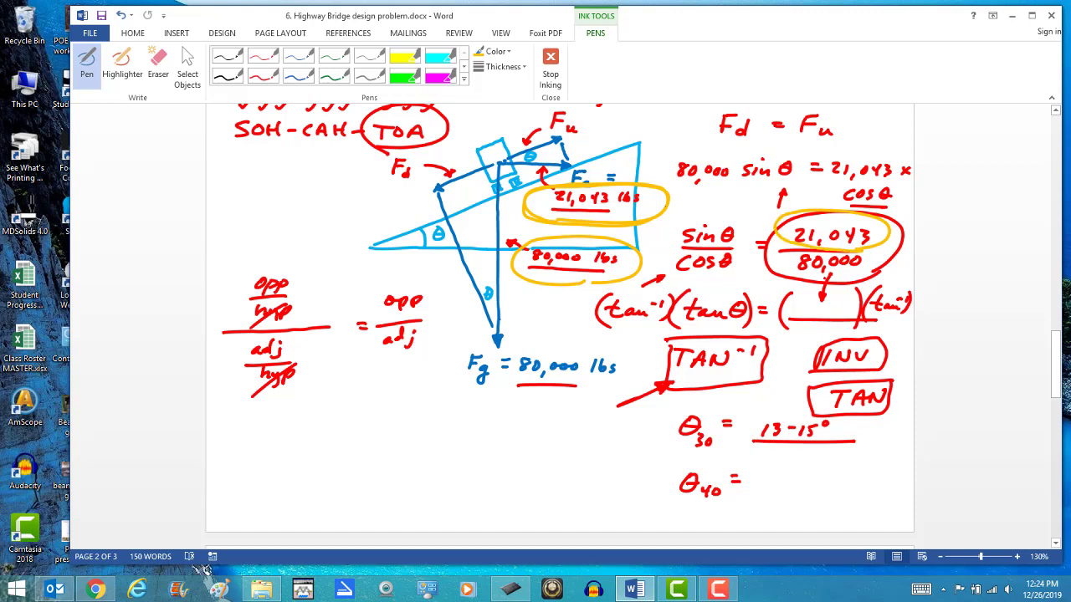
pyautogui.moveTo(669, 201)
pyautogui.mouseDown()
pyautogui.moveTo(763, 215)
pyautogui.moveTo(755, 220)
pyautogui.mouseUp()
# Write 20-30° as the θ₄₀ answer and begin writing 24 beneath it
pyautogui.moveTo(770, 492); pyautogui.dragTo(848, 491)
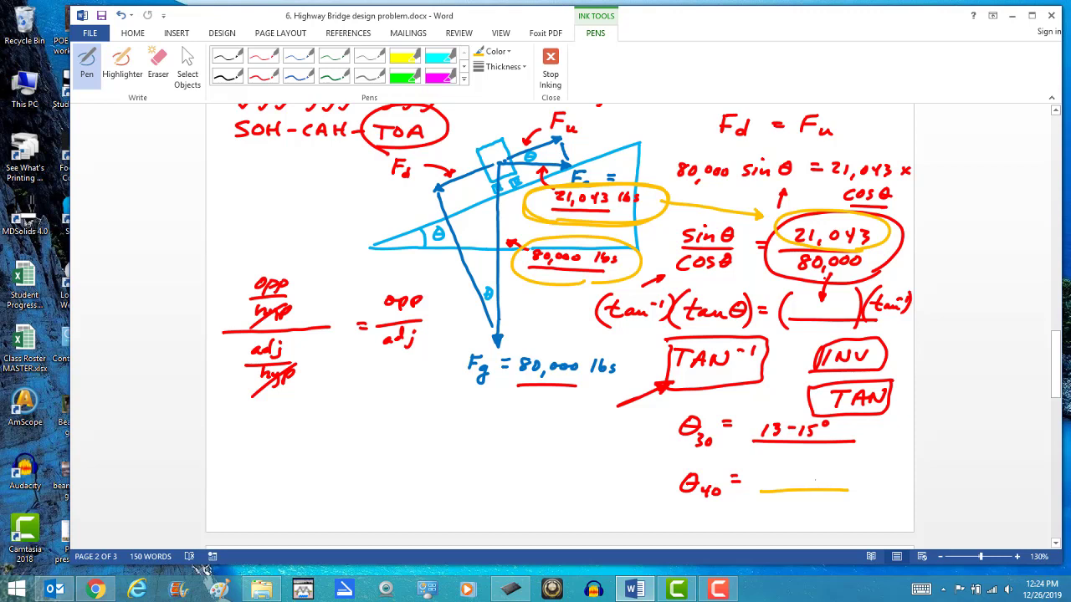
pyautogui.moveTo(770, 475)
pyautogui.mouseDown()
pyautogui.moveTo(811, 485)
pyautogui.moveTo(836, 468)
pyautogui.mouseUp()
pyautogui.moveTo(770, 501); pyautogui.dragTo(779, 512)
pyautogui.moveTo(782, 500); pyautogui.dragTo(787, 515)
# Finish the 24–28° range under the θ₄₀ answer and underline it in yellow
pyautogui.moveTo(799, 505); pyautogui.dragTo(827, 511)
pyautogui.moveTo(834, 500)
pyautogui.mouseDown()
pyautogui.moveTo(824, 509)
pyautogui.moveTo(841, 500)
pyautogui.mouseUp()
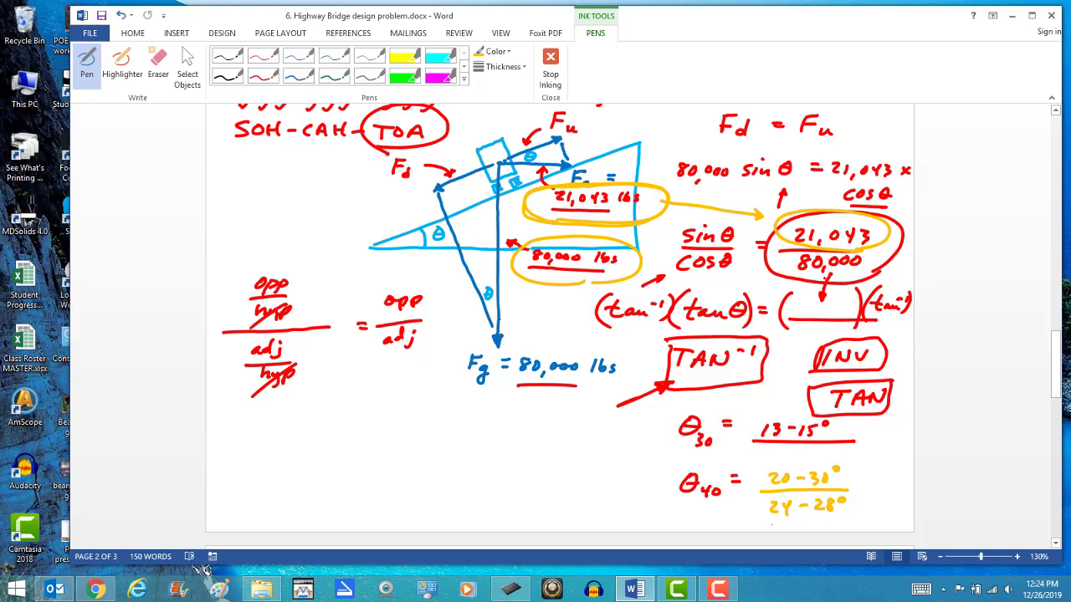
pyautogui.moveTo(761, 525); pyautogui.dragTo(851, 522)
# On Section AA, draw a yellow level line, a tilted roadway line and label the angle θ
pyautogui.scroll(10, 316, 176)
pyautogui.moveTo(713, 382); pyautogui.dragTo(842, 380)
pyautogui.moveTo(711, 378); pyautogui.dragTo(848, 343)
pyautogui.moveTo(779, 365); pyautogui.dragTo(774, 373)
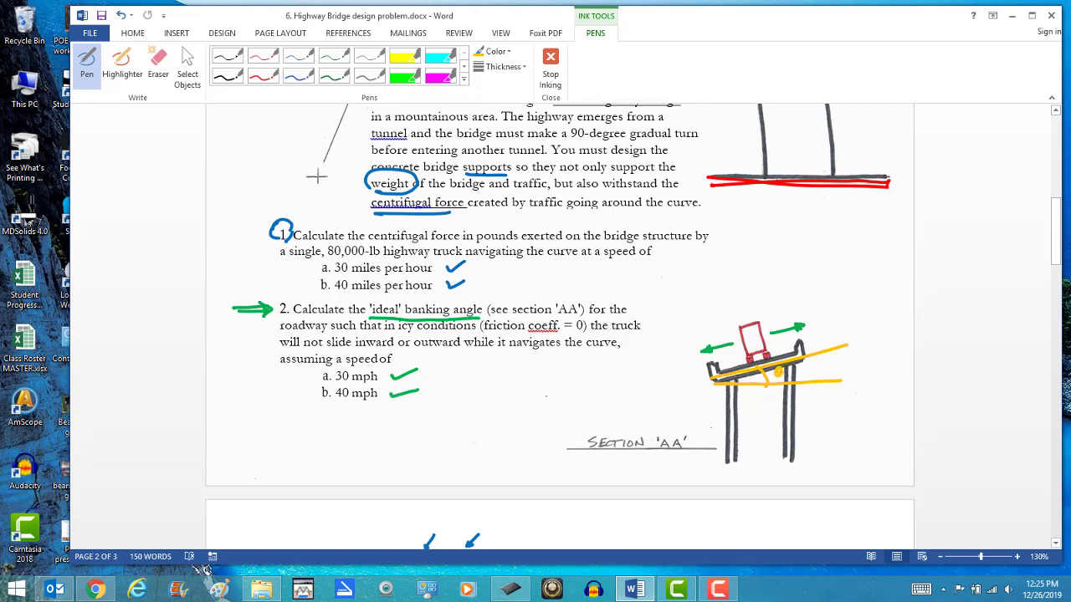